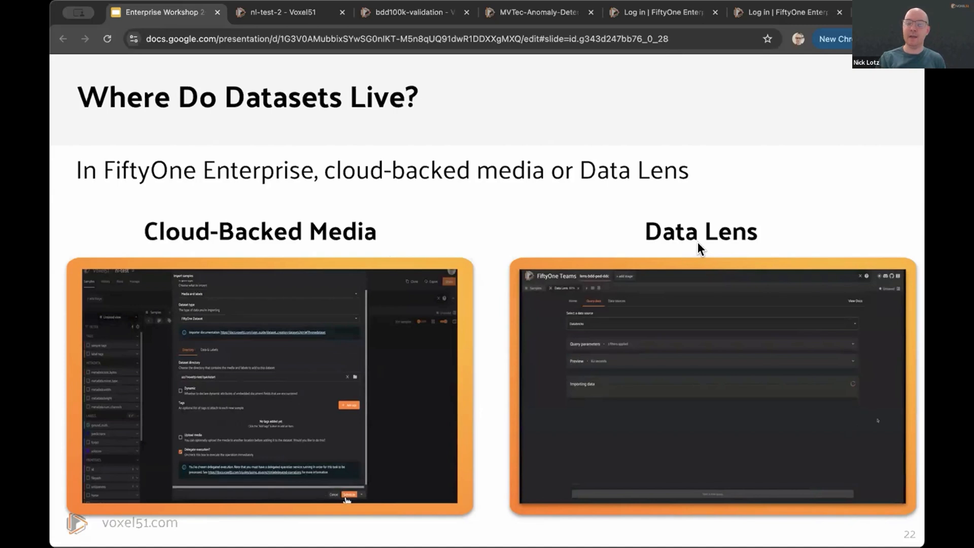
# - Switch between the bdd100k-validation and nl-test-2 datasets and enlarge the bdd100k-validation page to look over both
pyautogui.click(416, 12)
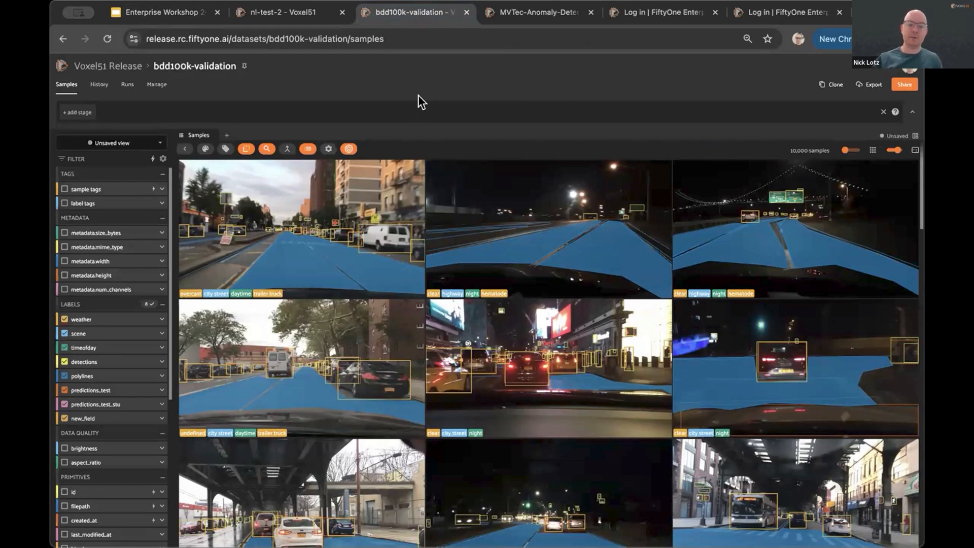
pyautogui.press('super+equal')
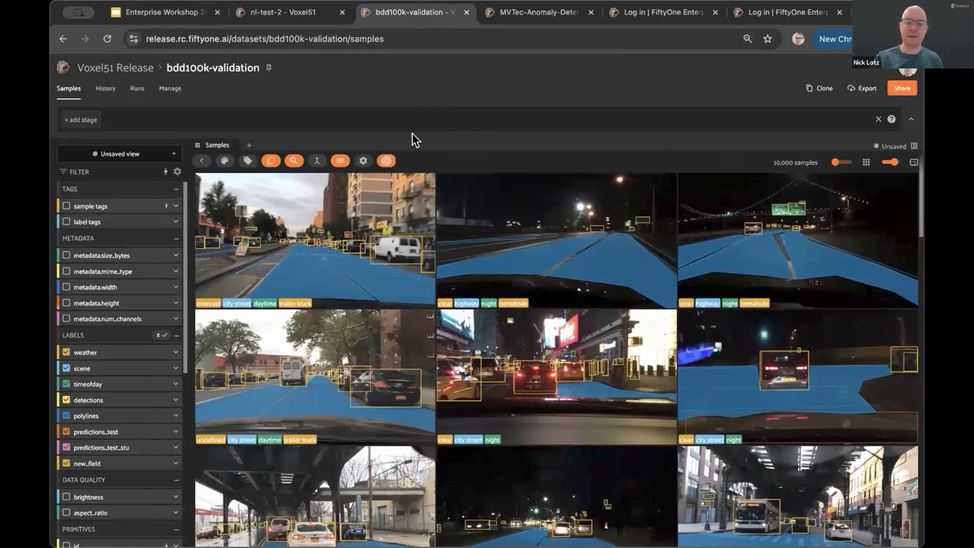
pyautogui.click(279, 12)
pyautogui.click(389, 15)
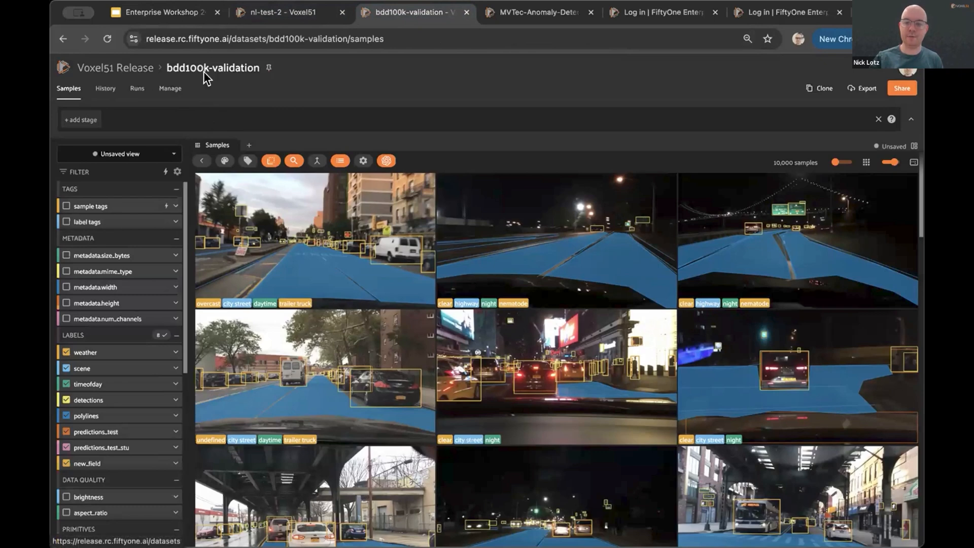
pyautogui.click(310, 21)
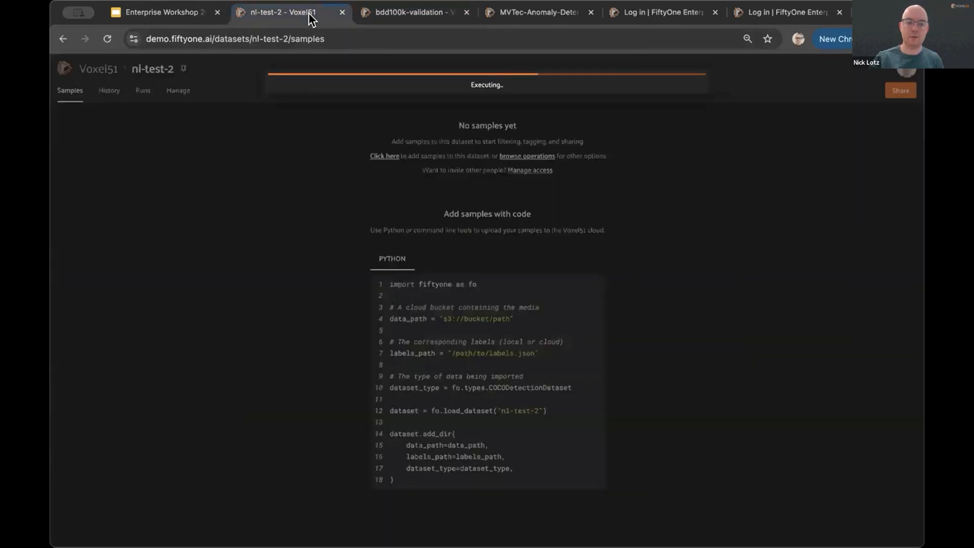
pyautogui.click(379, 15)
# - Go to the list of all datasets in Voxel51 Release and search it for bdd-500-nl
pyautogui.click(105, 70)
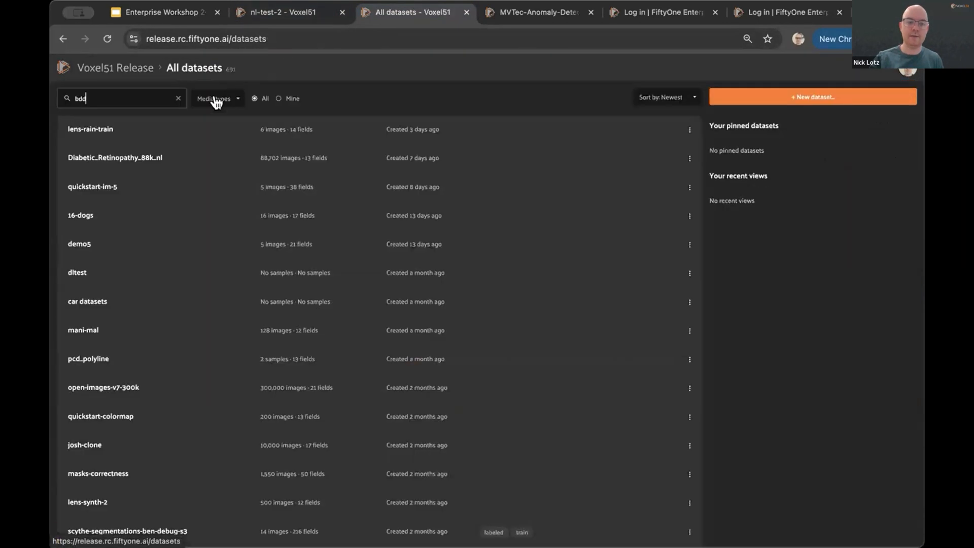
pyautogui.click(144, 91)
pyautogui.write('-')
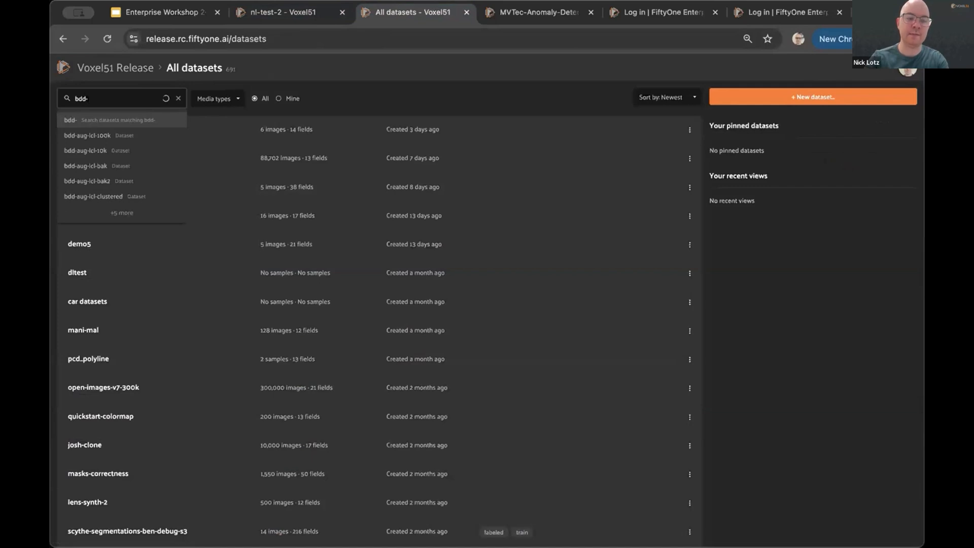
pyautogui.write('500-nl')
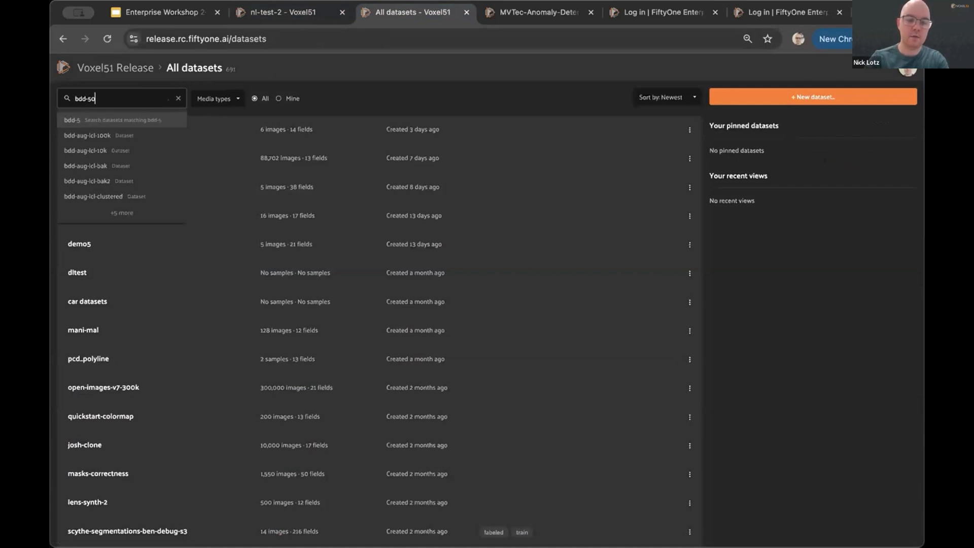
pyautogui.click(76, 120)
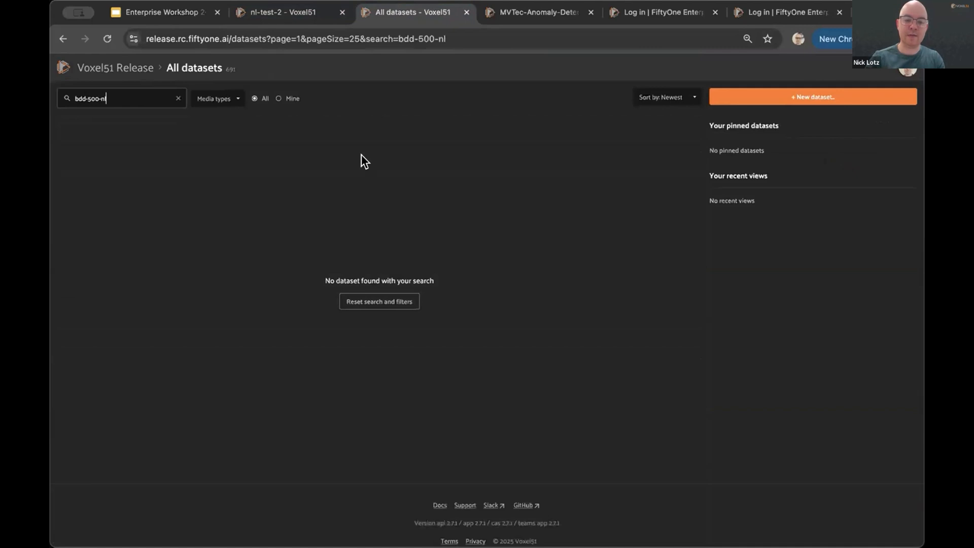
# - Replace the dataset search text with the broader term bdd and run the search
pyautogui.tripleClick(122, 90)
pyautogui.press('BackSpace')
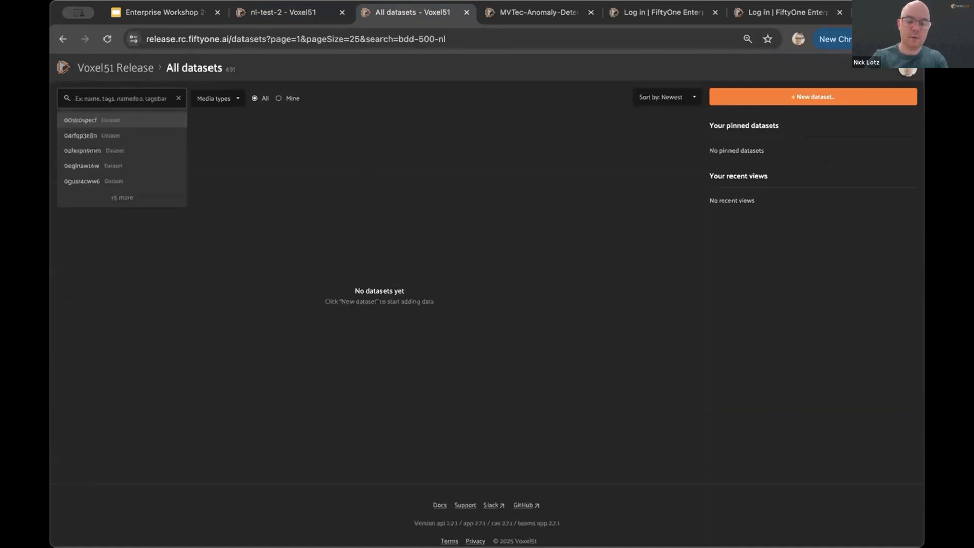
pyautogui.write('bdd-')
pyautogui.press('BackSpace')
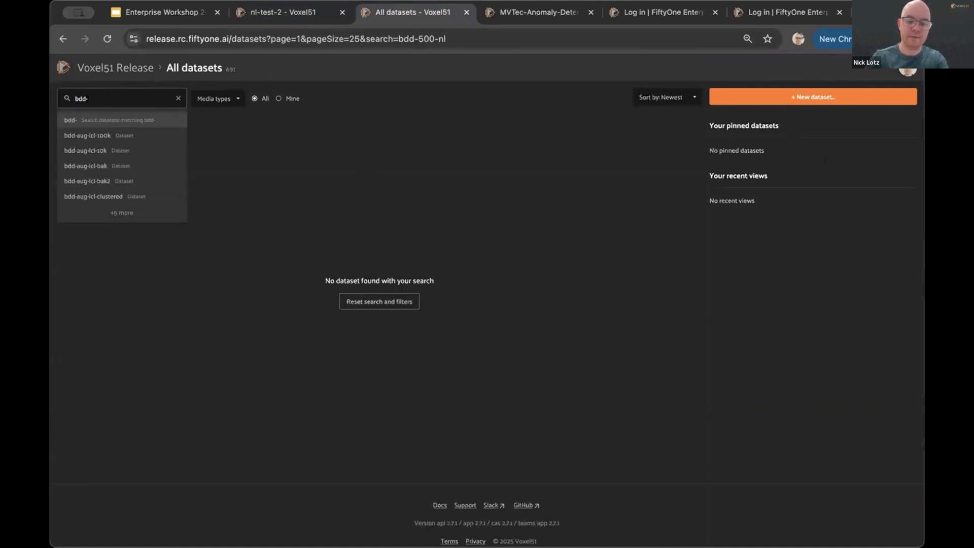
pyautogui.write('50')
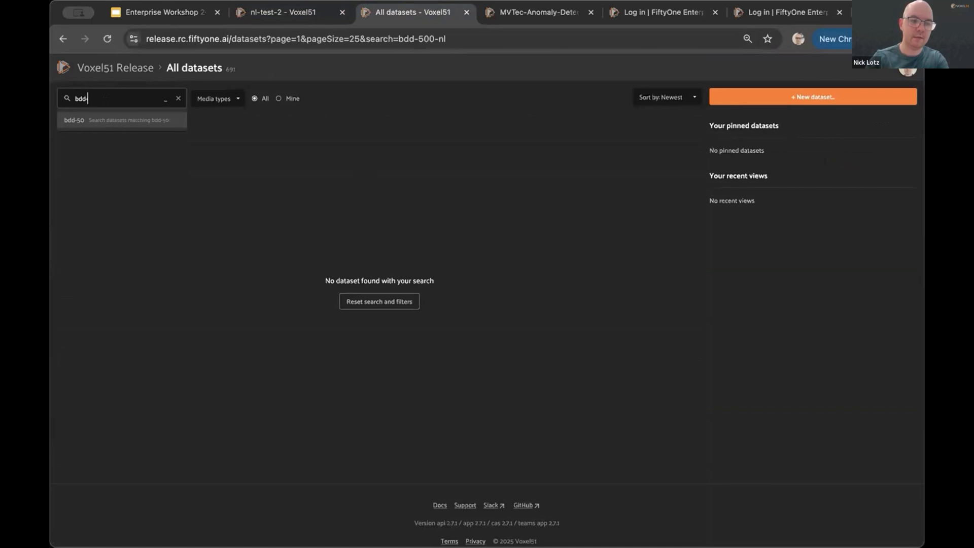
pyautogui.press('BackSpace')
pyautogui.press('Return')
# - Go to demo.fiftyone.ai, search its datasets for bdd- and open the bdd-500-nl-clone dataset
pyautogui.click(241, 33)
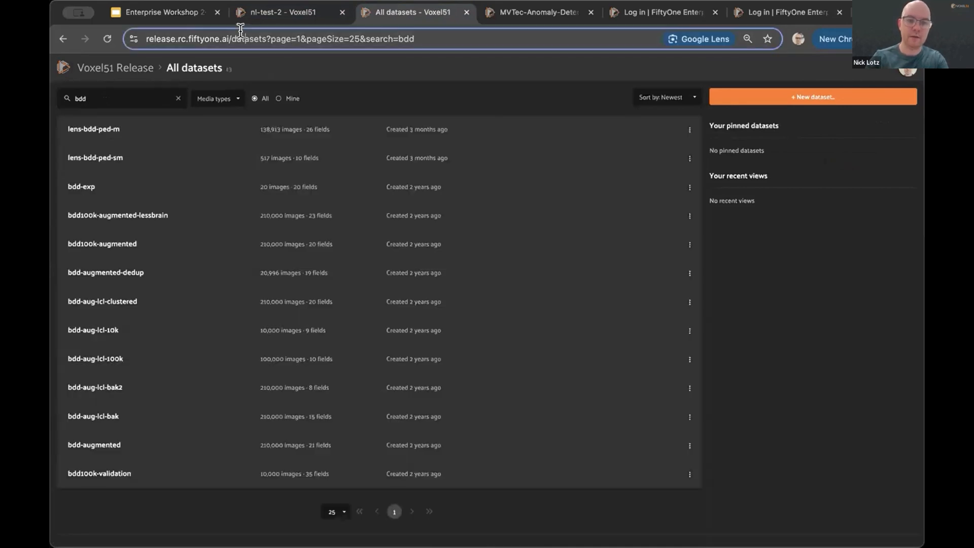
pyautogui.write('demo')
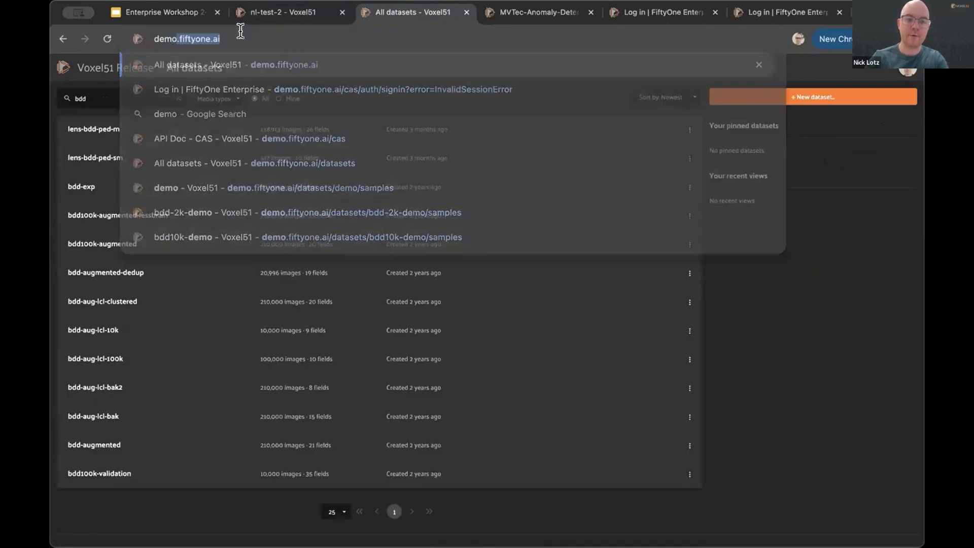
pyautogui.press('Return')
pyautogui.write('bdd-')
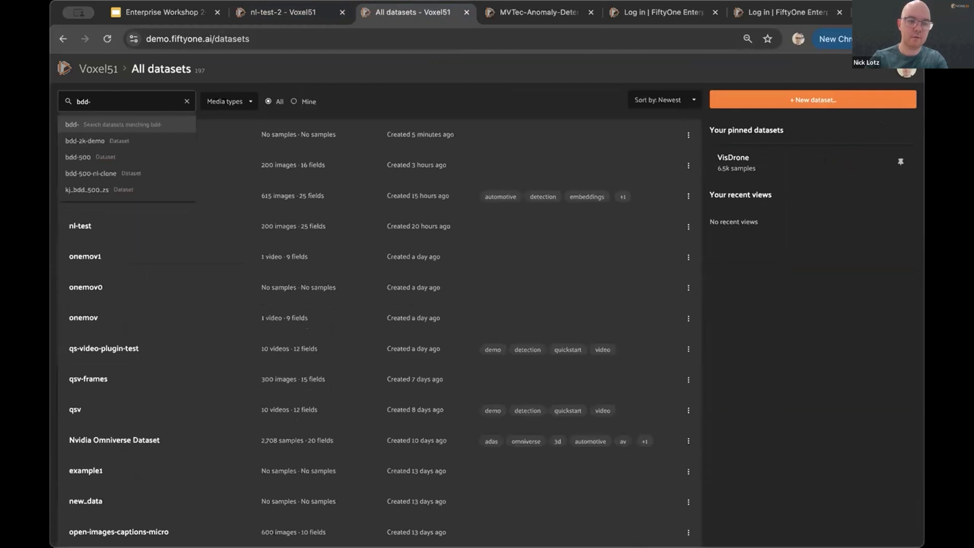
pyautogui.click(114, 171)
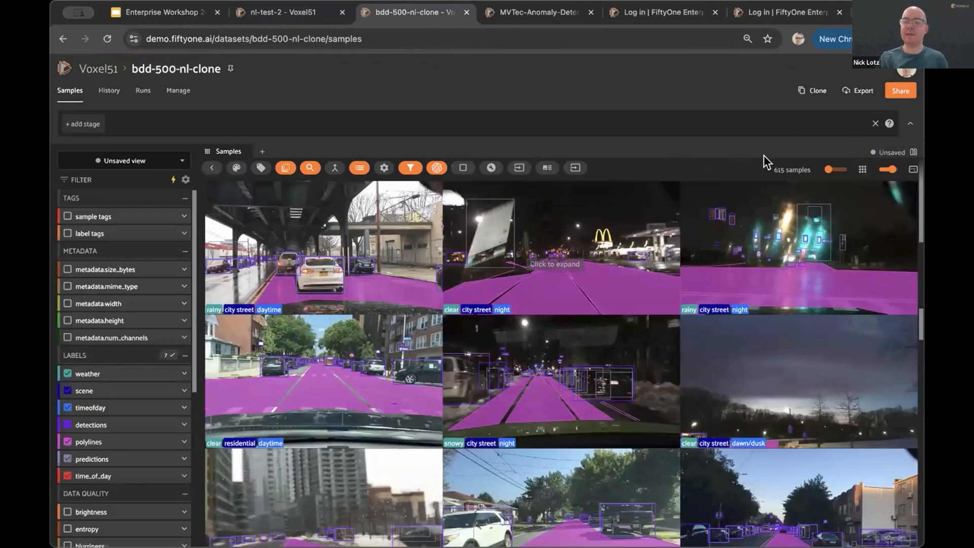
# - Highlight the sample count of bdd-500-nl-clone, check the import on nl-test-2, and return to bdd-500-nl-clone
pyautogui.moveTo(769, 160); pyautogui.dragTo(805, 160)
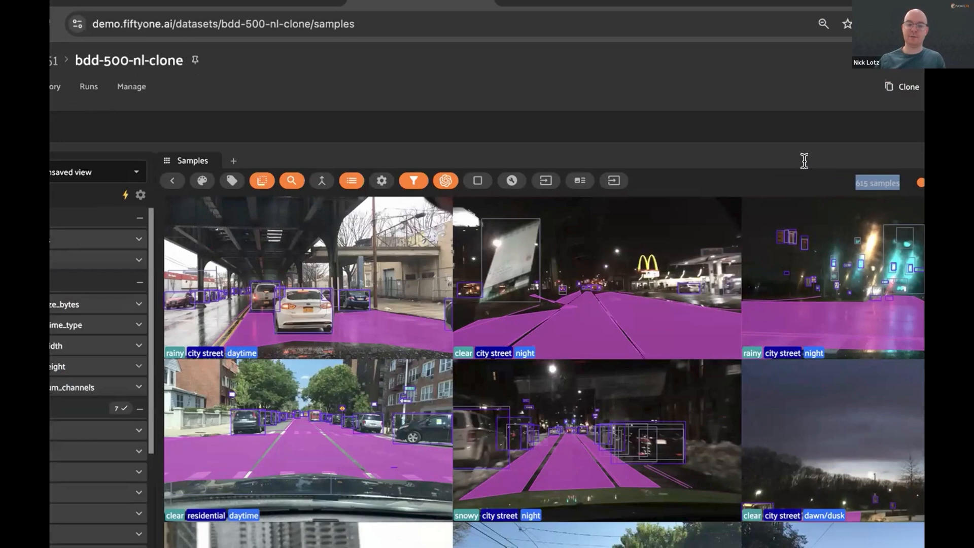
pyautogui.click(262, 5)
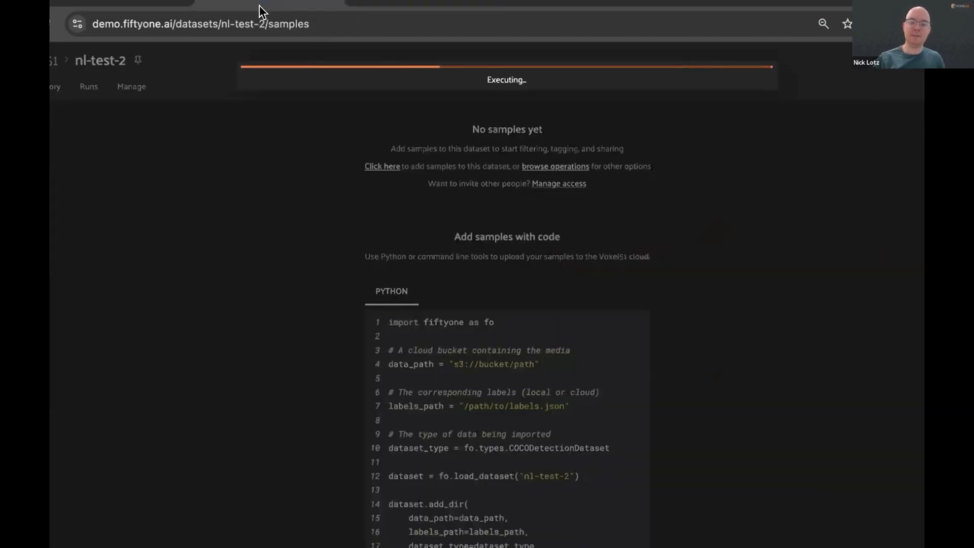
pyautogui.click(419, 12)
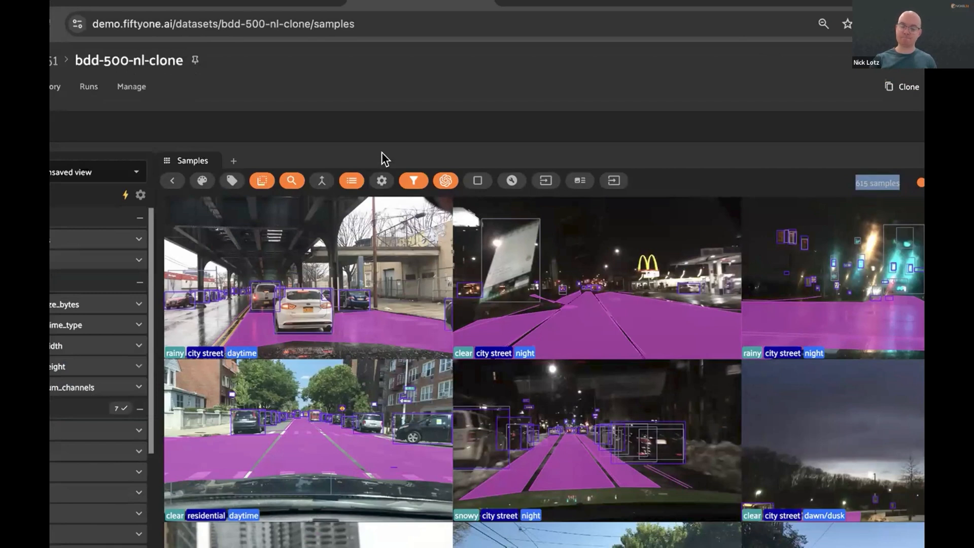
# - Add a Data Lens panel alongside the Samples panel of the bdd-500-nl-clone dataset
pyautogui.click(250, 152)
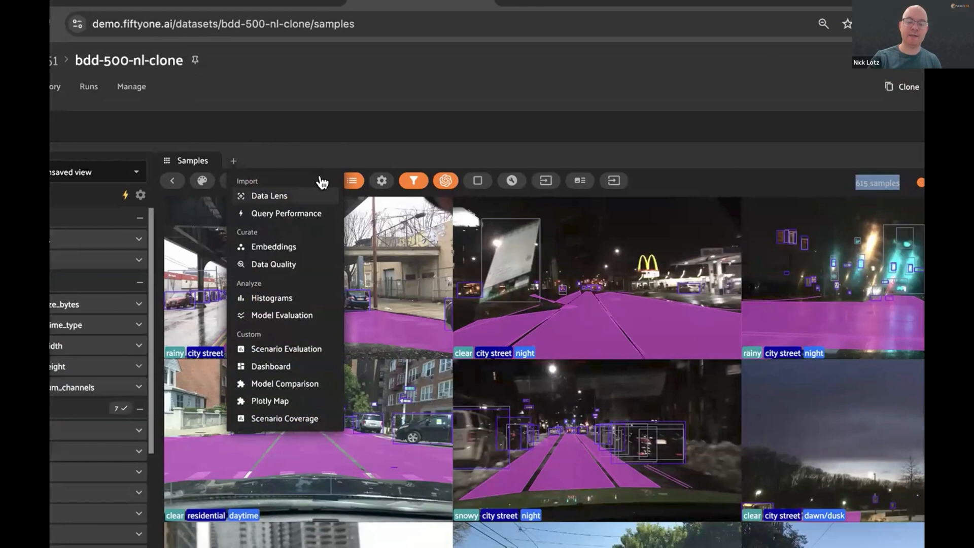
pyautogui.click(272, 143)
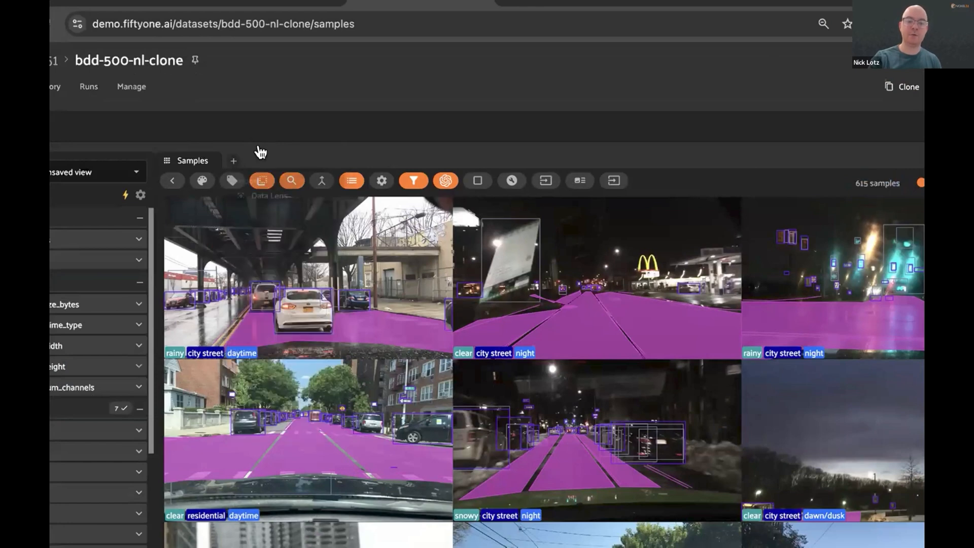
pyautogui.click(257, 151)
pyautogui.click(270, 144)
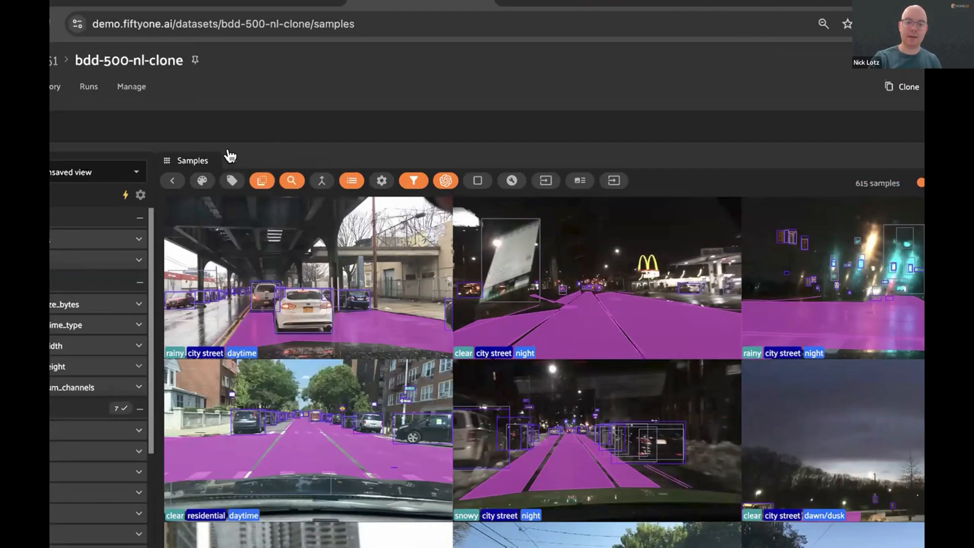
pyautogui.click(246, 153)
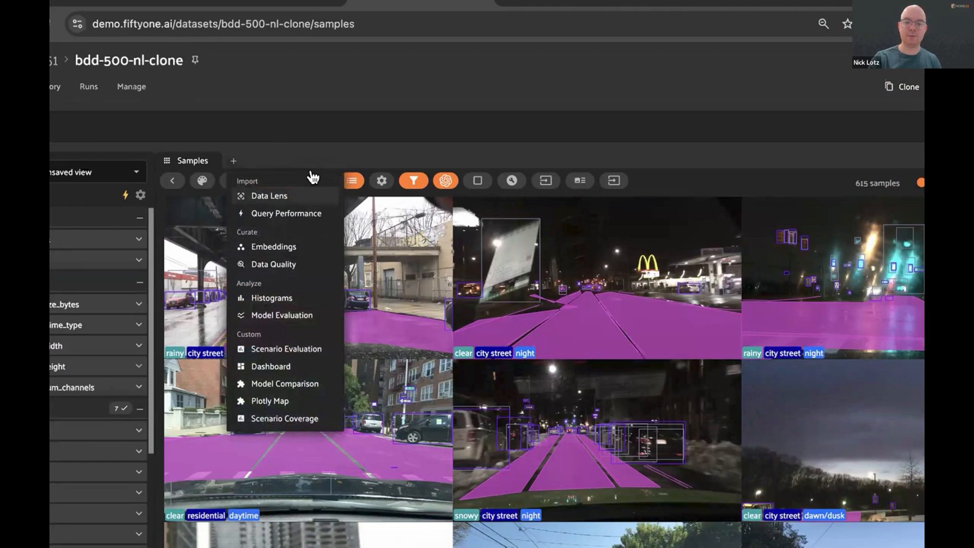
pyautogui.click(313, 194)
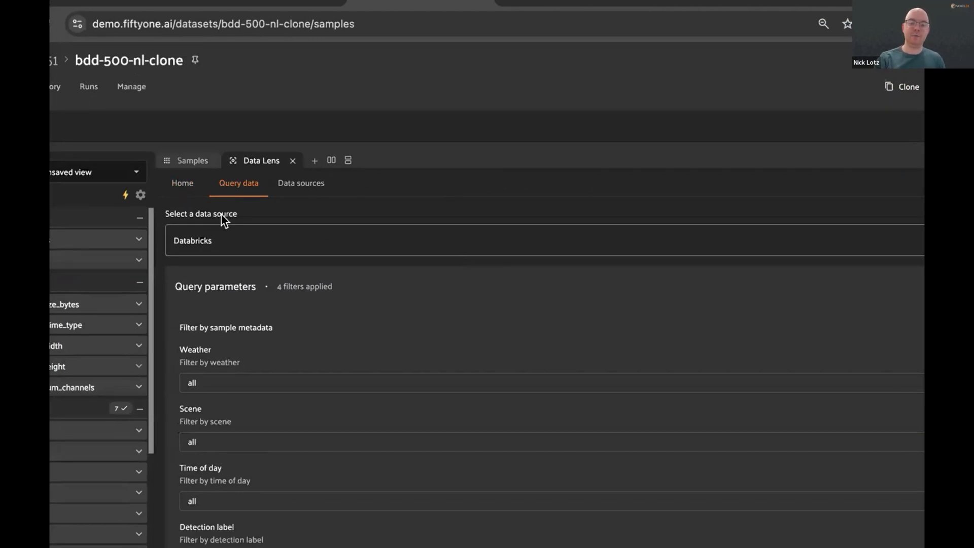
# - Examine the Databricks data source and its query parameters for weather, scene, time of day and detection label
pyautogui.click(252, 246)
pyautogui.click(312, 190)
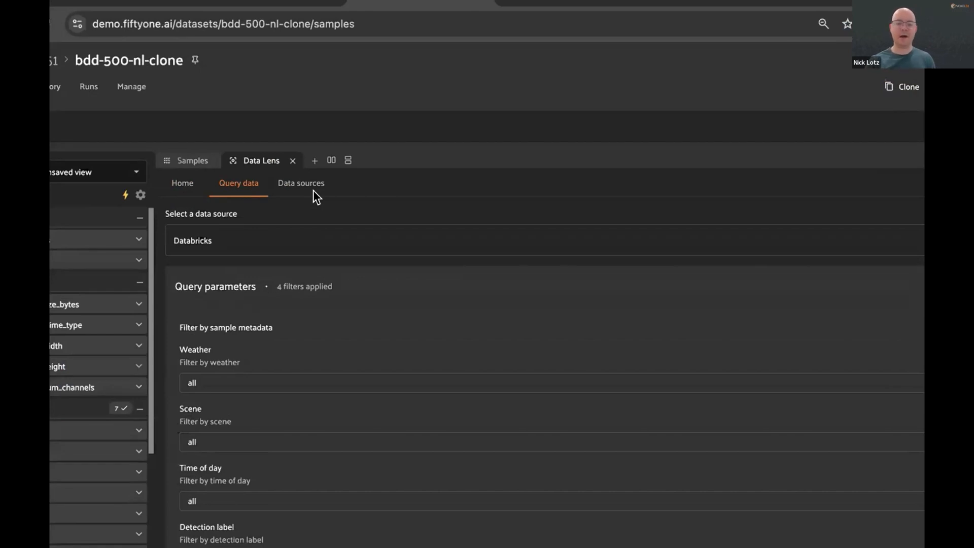
pyautogui.scroll(-1, 274, 329)
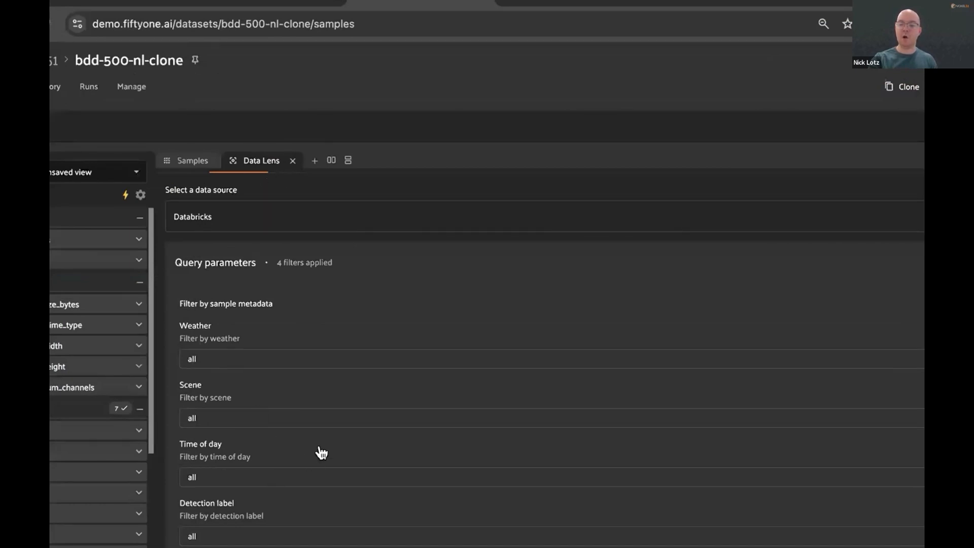
pyautogui.scroll(-1, 322, 499)
pyautogui.scroll(1, 322, 499)
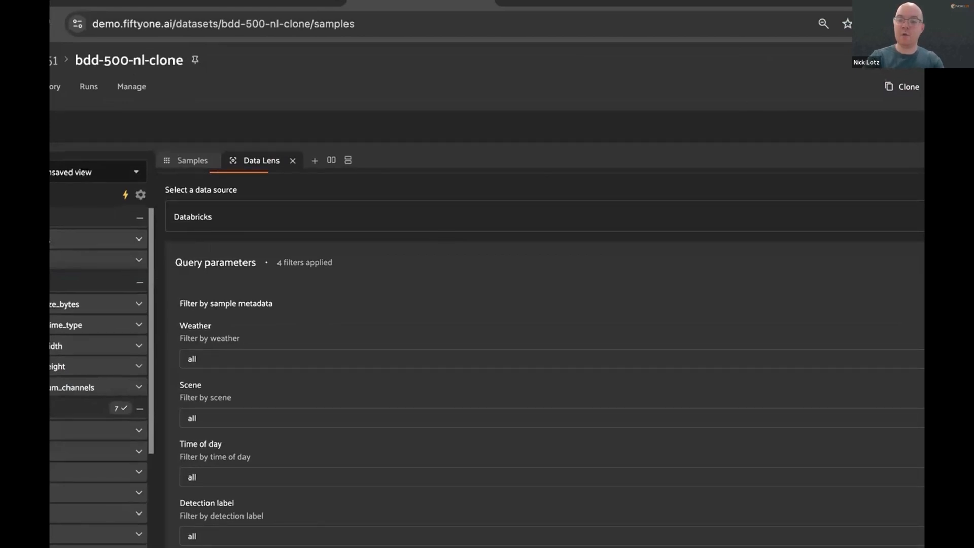
# - Open the plugin settings and find the Data Lens Databricks connector by searching the page for databrick
pyautogui.click(896, 73)
pyautogui.click(832, 231)
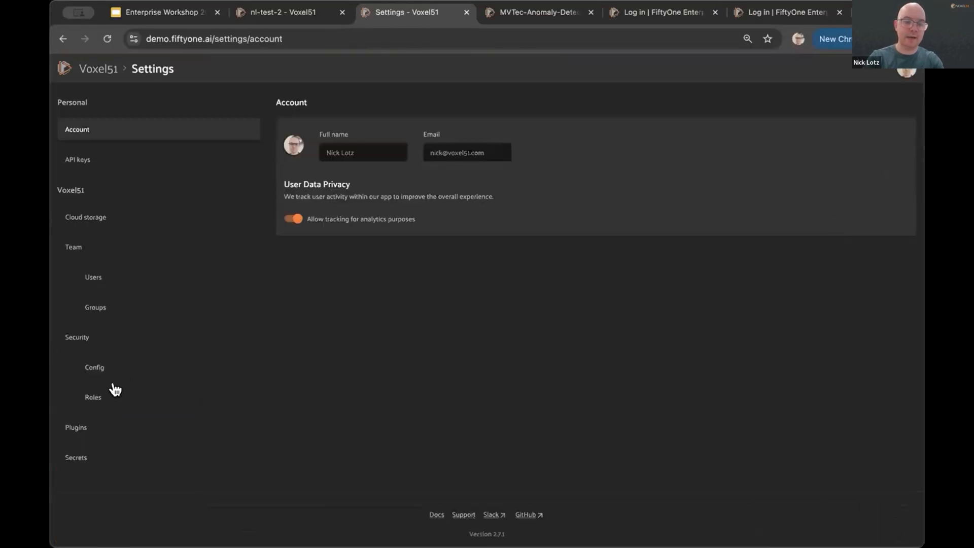
pyautogui.click(87, 429)
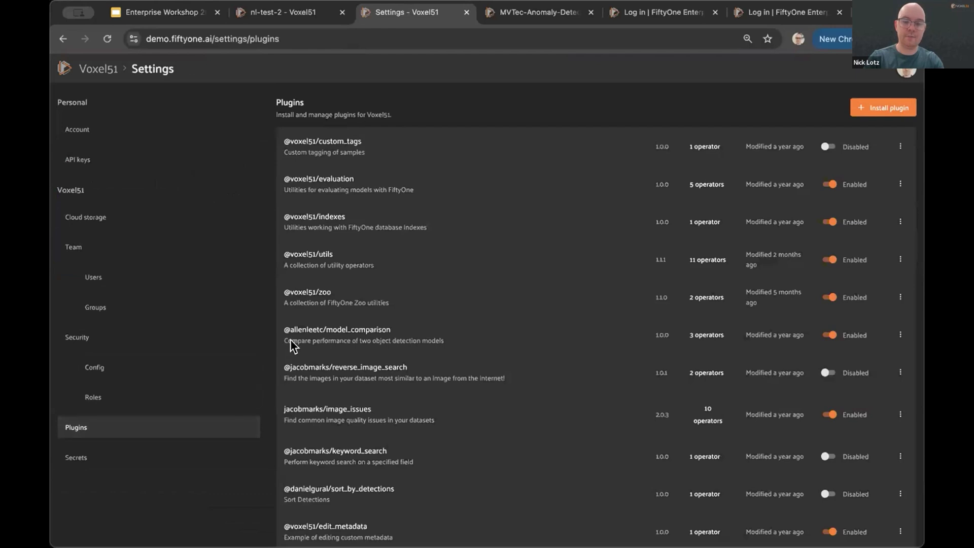
pyautogui.press('super+f')
pyautogui.write('databrick')
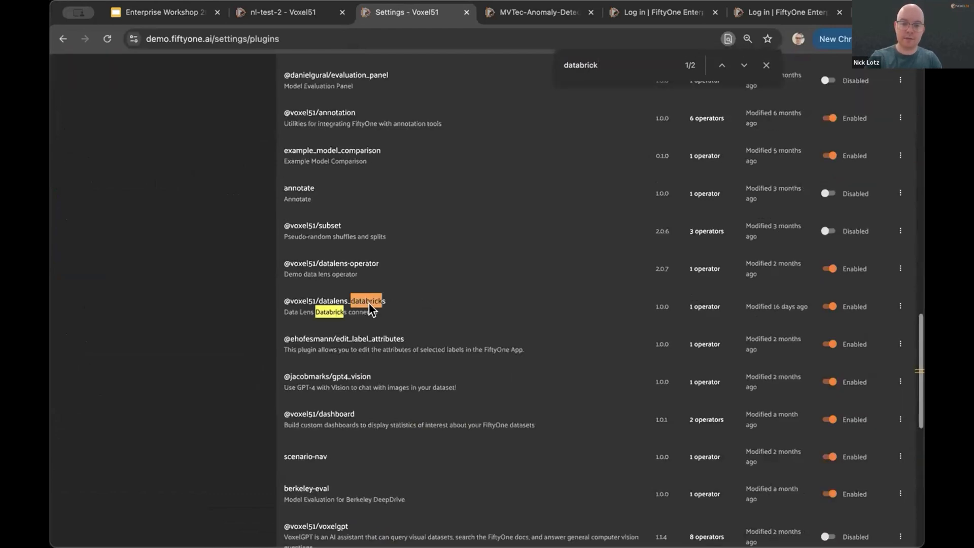
pyautogui.click(766, 65)
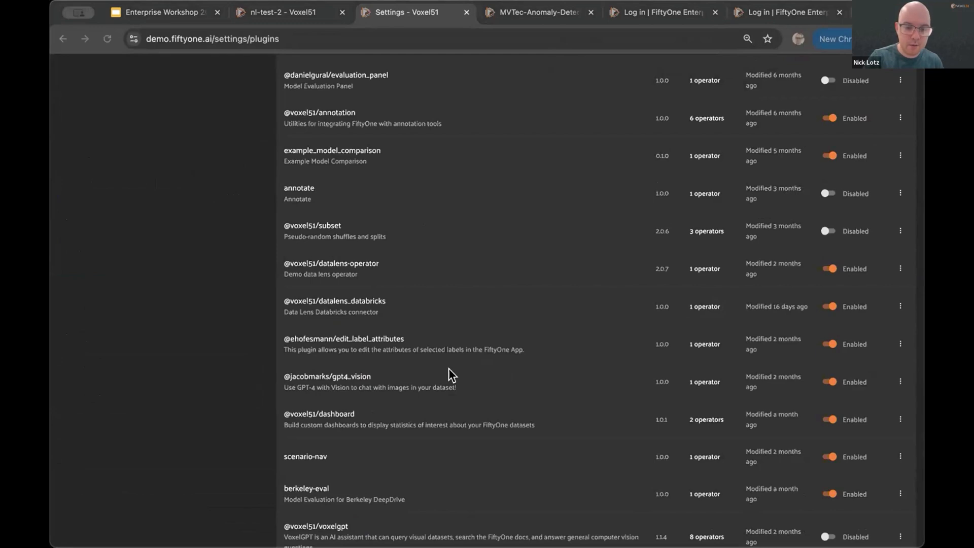
# - Switch to VS Code and highlight the FiftyOne imports and the Databricks SDK imports in databricks_connector.py
pyautogui.press('super+Tab')
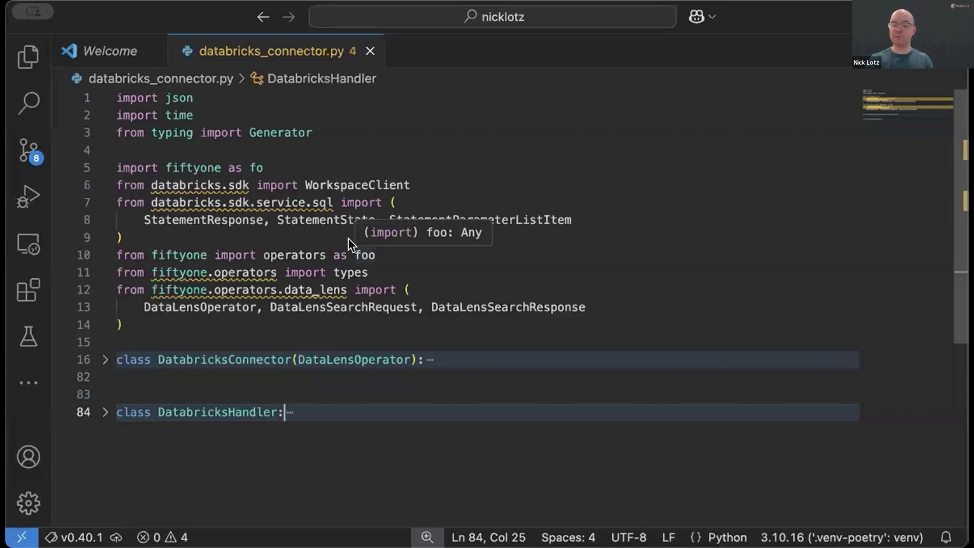
pyautogui.click(428, 537)
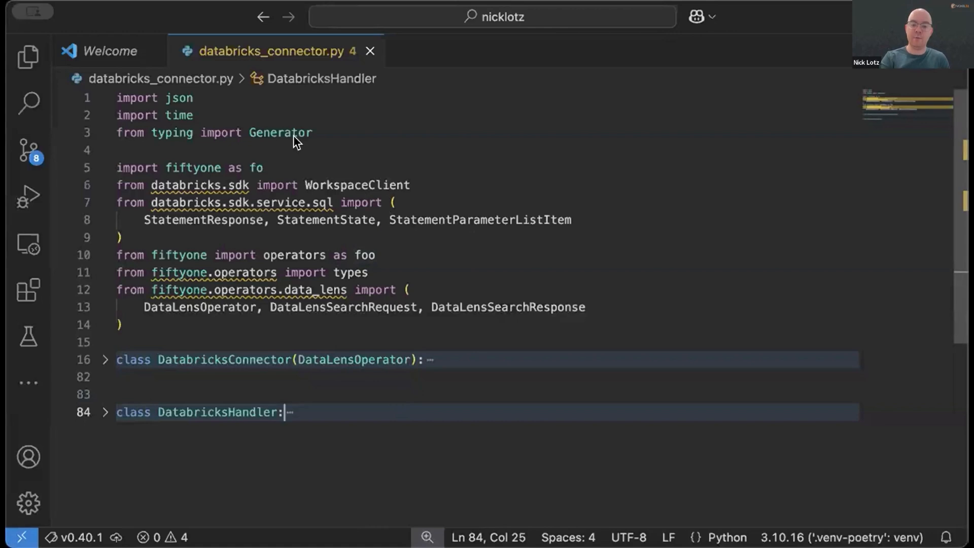
pyautogui.click(321, 163)
pyautogui.keyDown('shift'); pyautogui.click(79, 166); pyautogui.keyUp('shift')
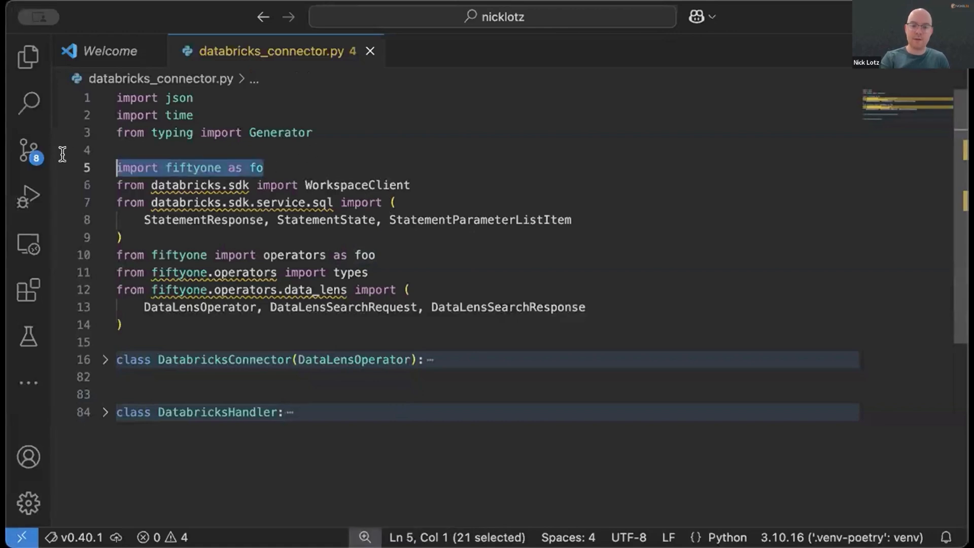
pyautogui.moveTo(586, 307); pyautogui.dragTo(102, 241)
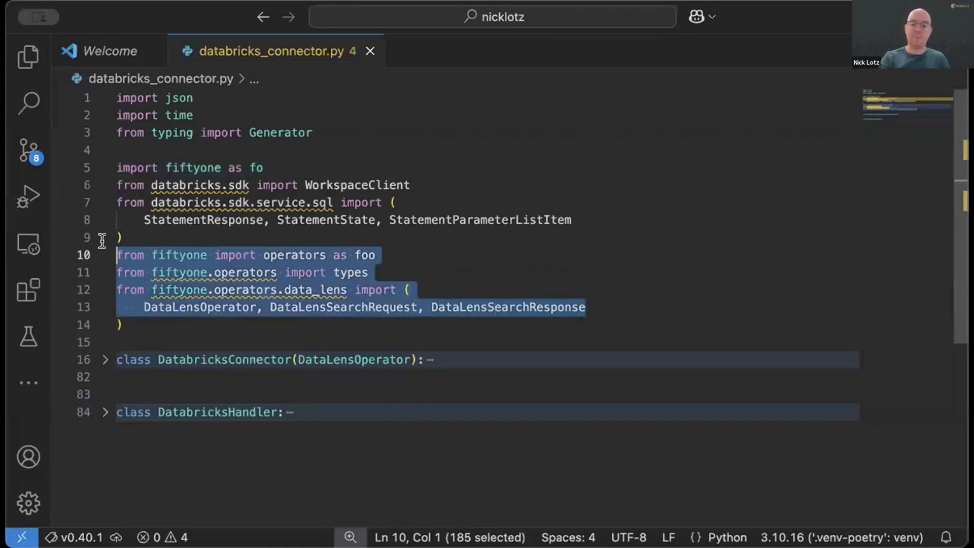
pyautogui.moveTo(578, 220); pyautogui.dragTo(100, 178)
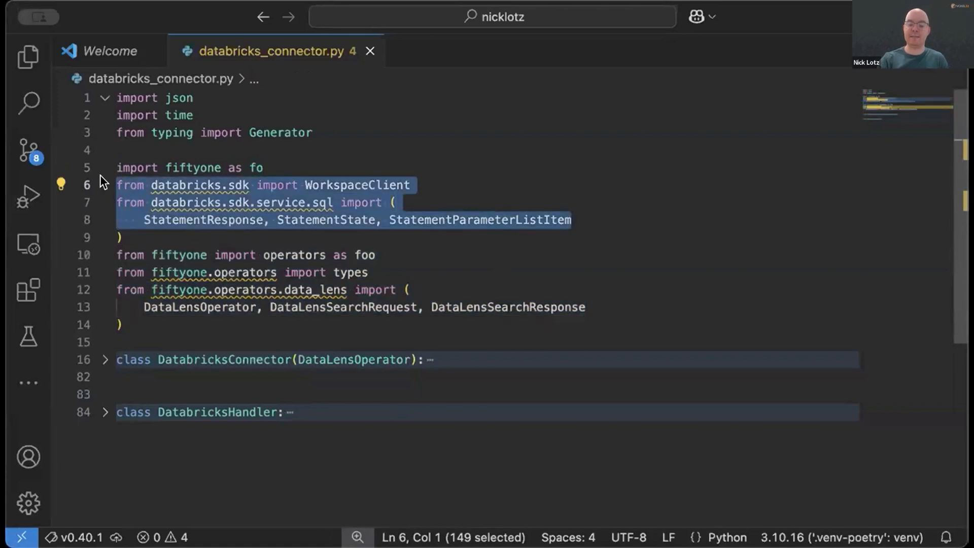
# - Highlight the DatabricksConnector and DatabricksHandler class declarations, and expand the DatabricksConnector class
pyautogui.click(162, 438)
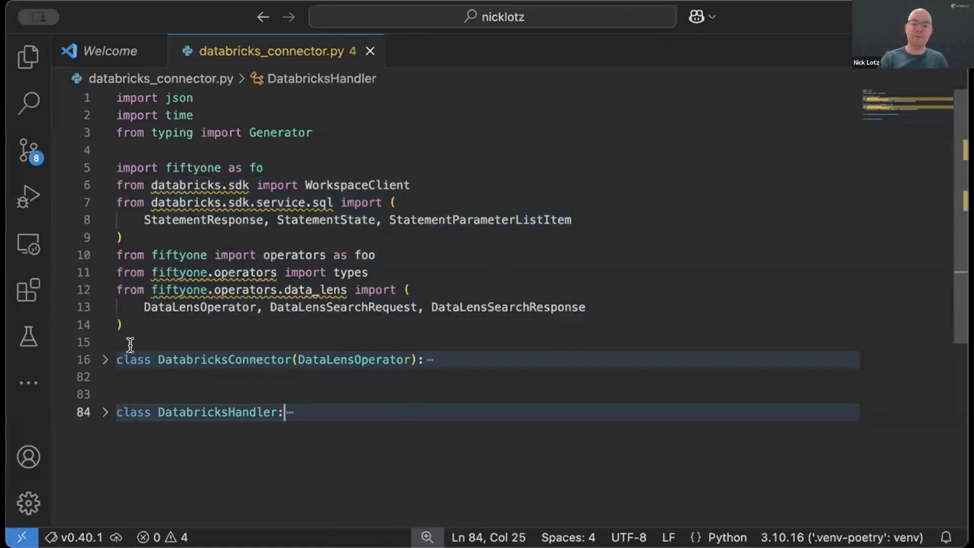
pyautogui.moveTo(172, 357); pyautogui.dragTo(426, 359)
pyautogui.moveTo(296, 410); pyautogui.dragTo(147, 410)
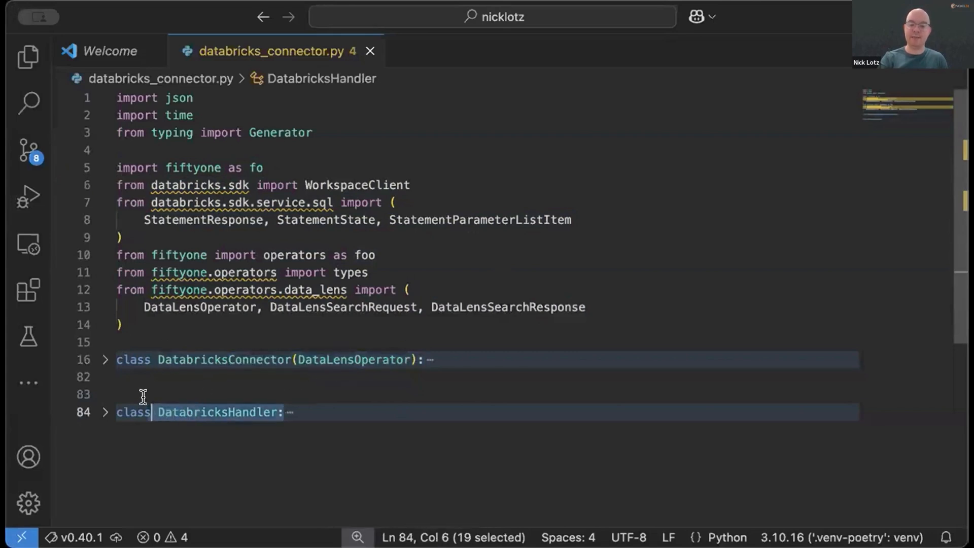
pyautogui.click(105, 359)
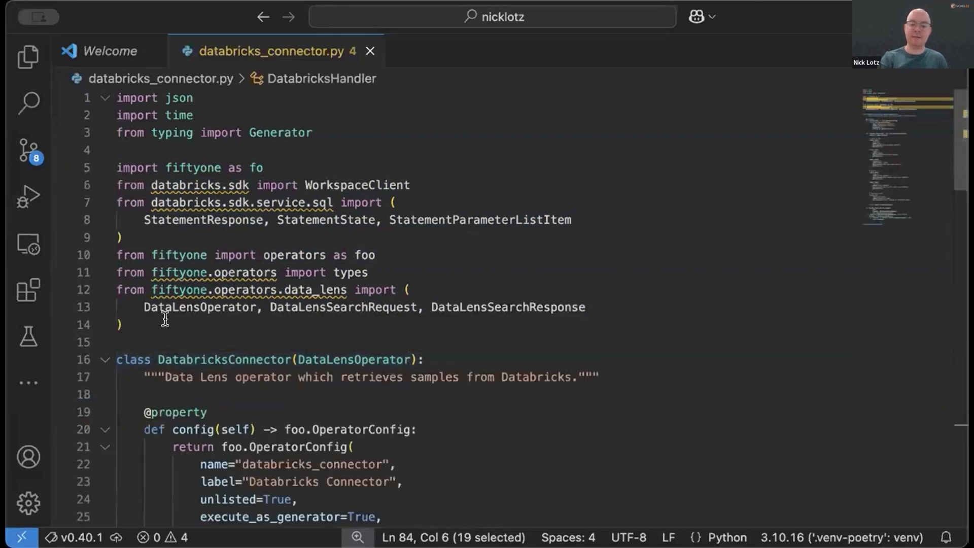
# - Review the DatabricksConnector inputs, highlighting the Times of day, Weather and Detection label comments in resolve_input
pyautogui.scroll(-5, 165, 318)
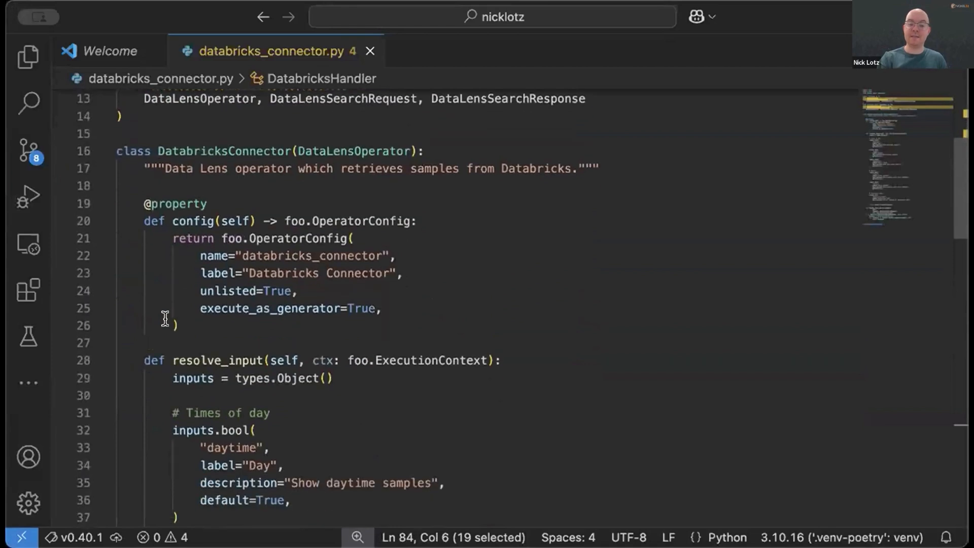
pyautogui.scroll(-1, 165, 318)
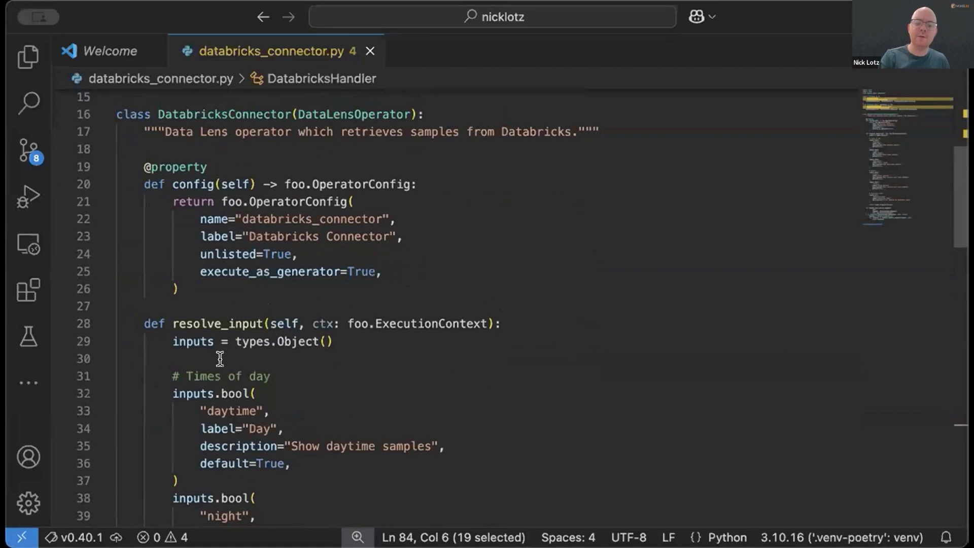
pyautogui.scroll(-5, 435, 359)
pyautogui.scroll(1, 272, 166)
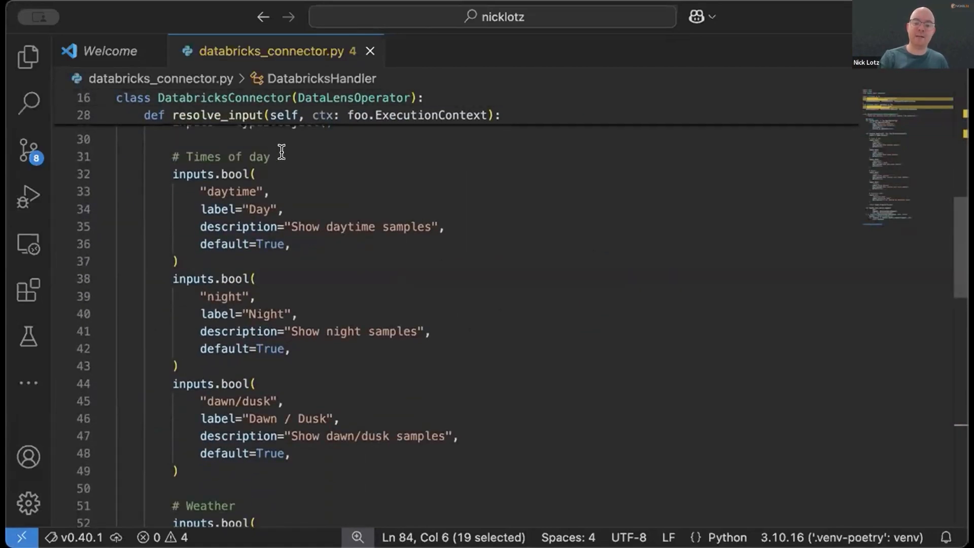
pyautogui.moveTo(281, 156); pyautogui.dragTo(199, 156)
pyautogui.scroll(-4, 199, 156)
pyautogui.moveTo(257, 296); pyautogui.dragTo(162, 295)
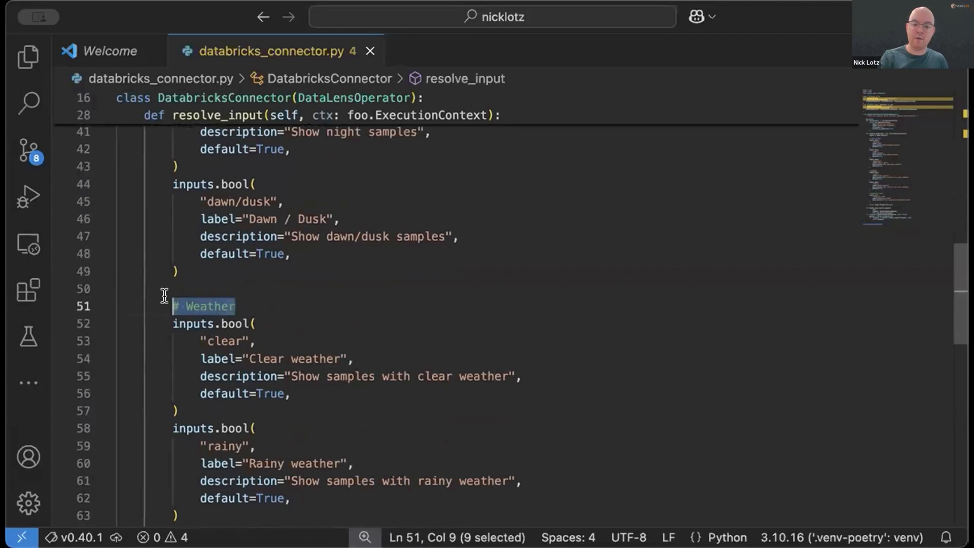
pyautogui.scroll(-6, 178, 378)
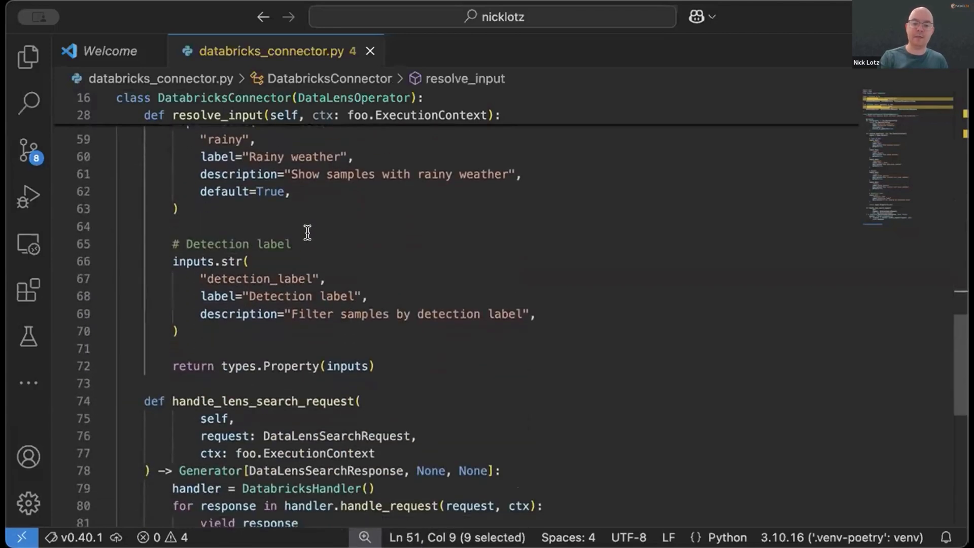
pyautogui.moveTo(306, 244); pyautogui.dragTo(168, 232)
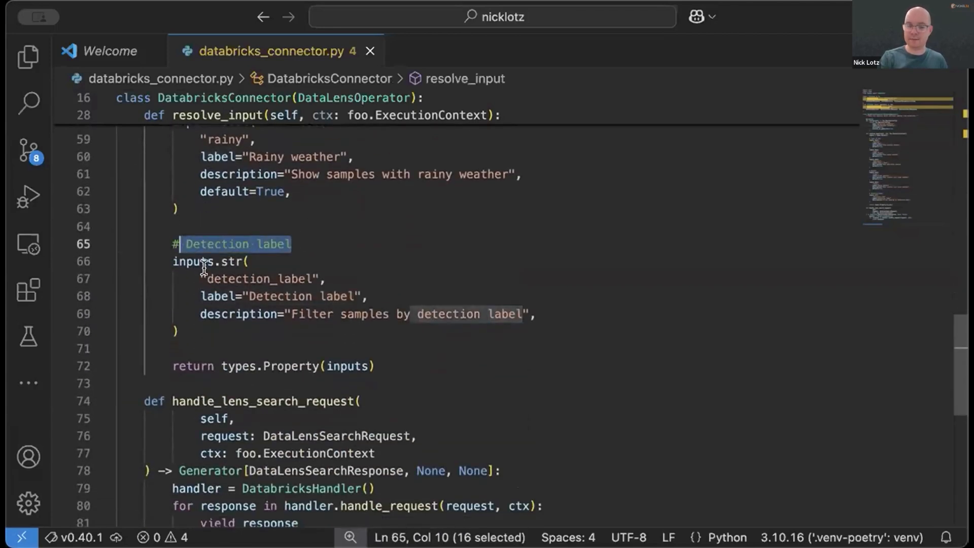
# - Highlight the DatabricksHandler() call in handle_lens_search_request and expand the DatabricksHandler class
pyautogui.scroll(-3, 204, 267)
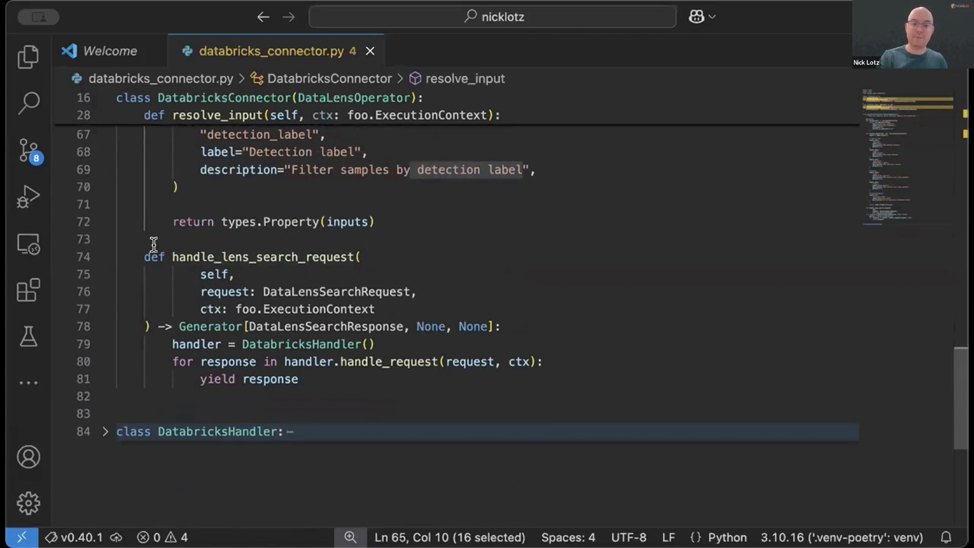
pyautogui.moveTo(243, 341); pyautogui.dragTo(385, 333)
pyautogui.click(105, 431)
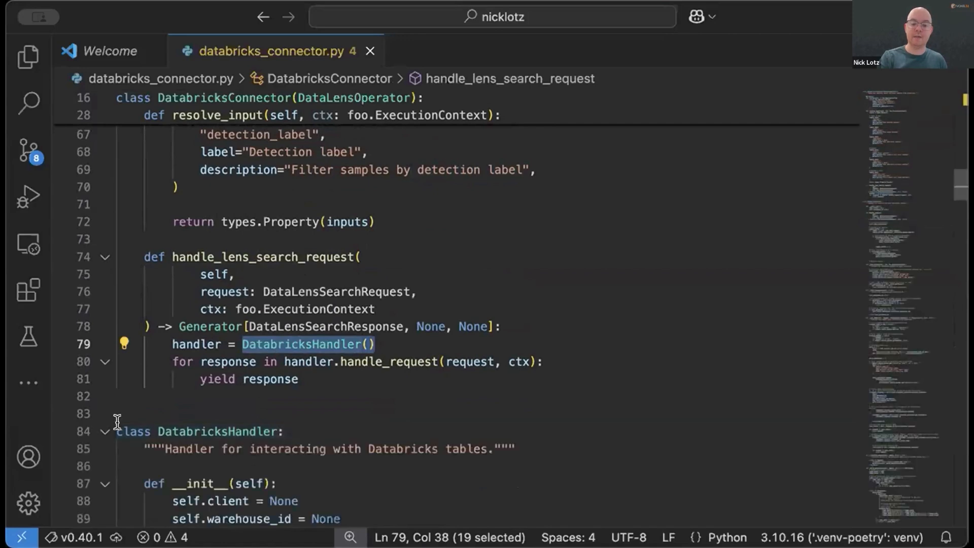
# - Review the DatabricksHandler code through the statement polling in _iter_data, highlighting the Build Databricks query comment
pyautogui.scroll(-5, 244, 361)
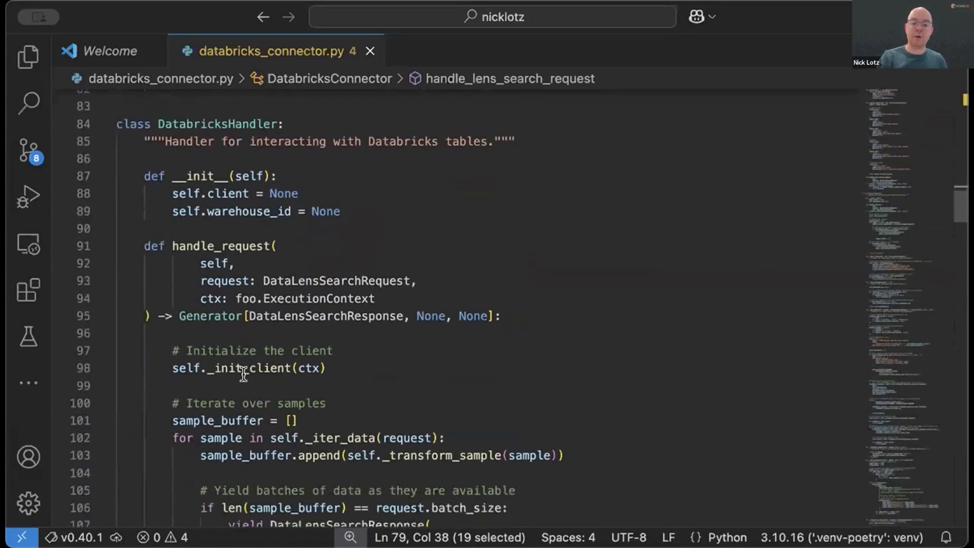
pyautogui.scroll(-10, 270, 400)
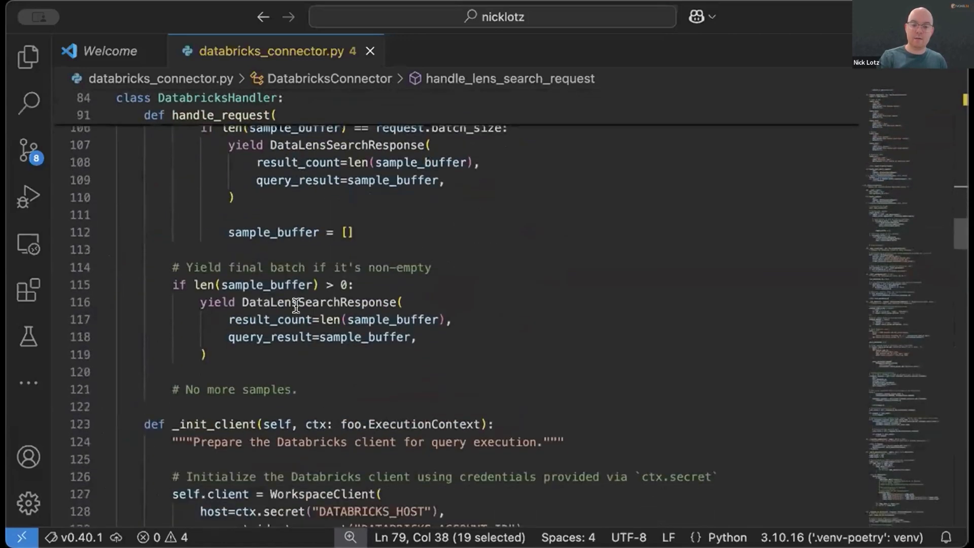
pyautogui.scroll(-6, 296, 305)
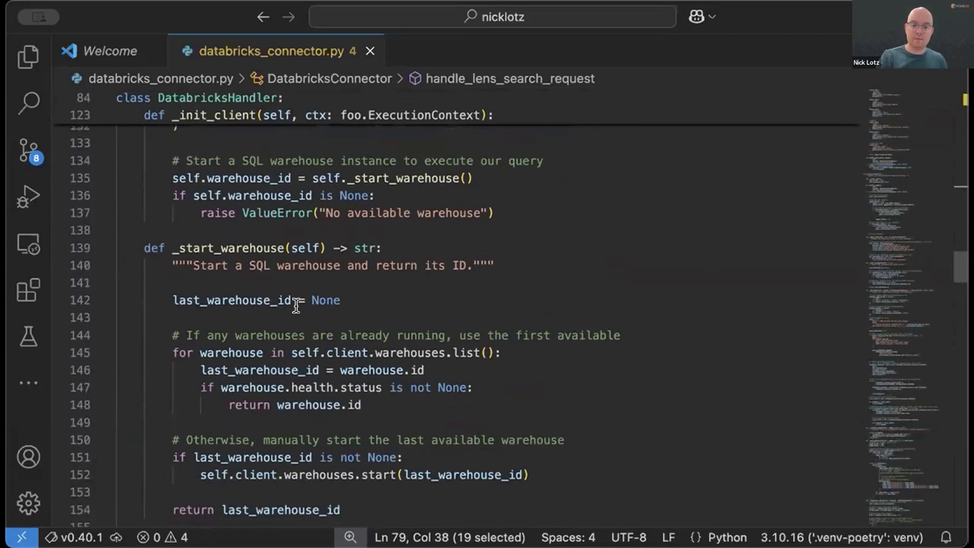
pyautogui.scroll(-3, 296, 306)
pyautogui.scroll(-4, 304, 294)
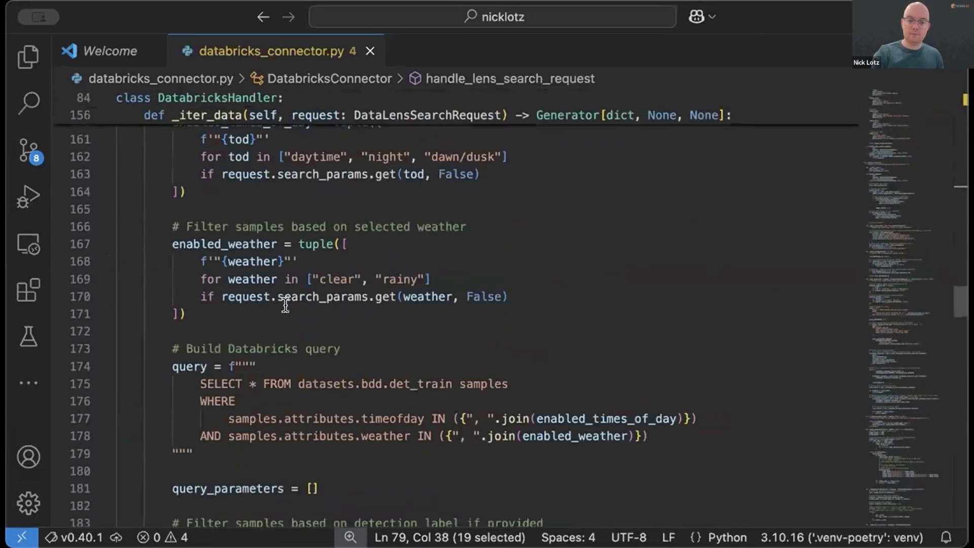
pyautogui.moveTo(341, 281); pyautogui.dragTo(169, 269)
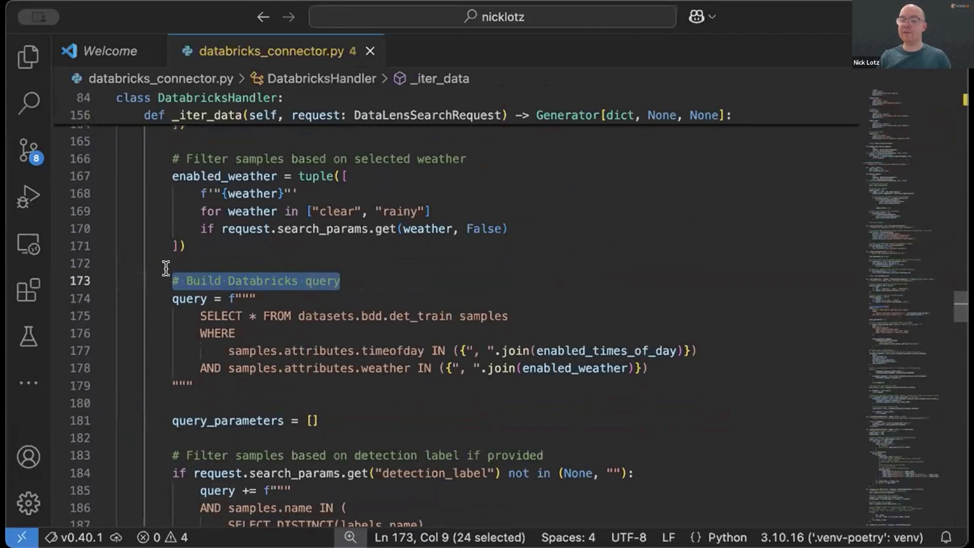
pyautogui.scroll(-4, 166, 269)
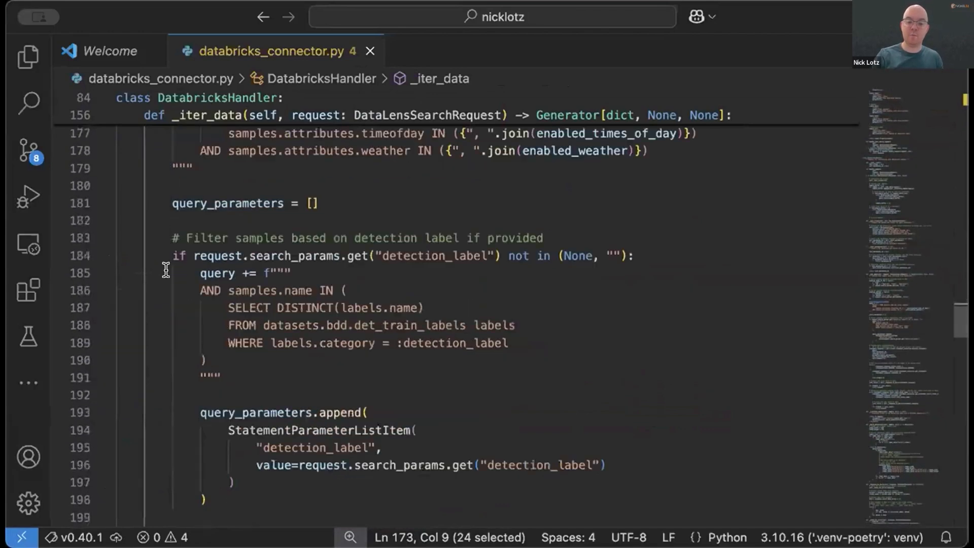
pyautogui.scroll(-10, 166, 270)
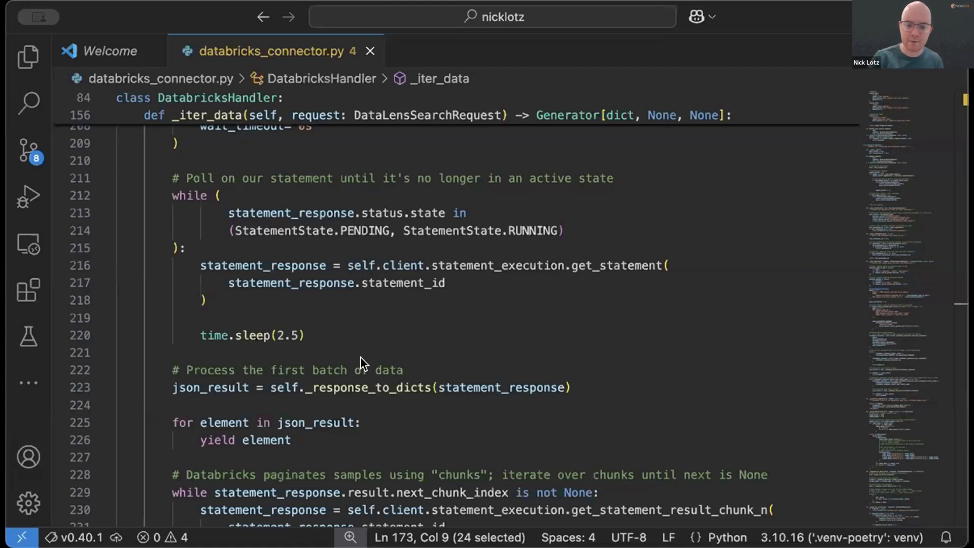
# - Switch back to the browser and return from the plugin settings to the bdd-500-nl-clone Data Lens query page
pyautogui.press('super+Tab')
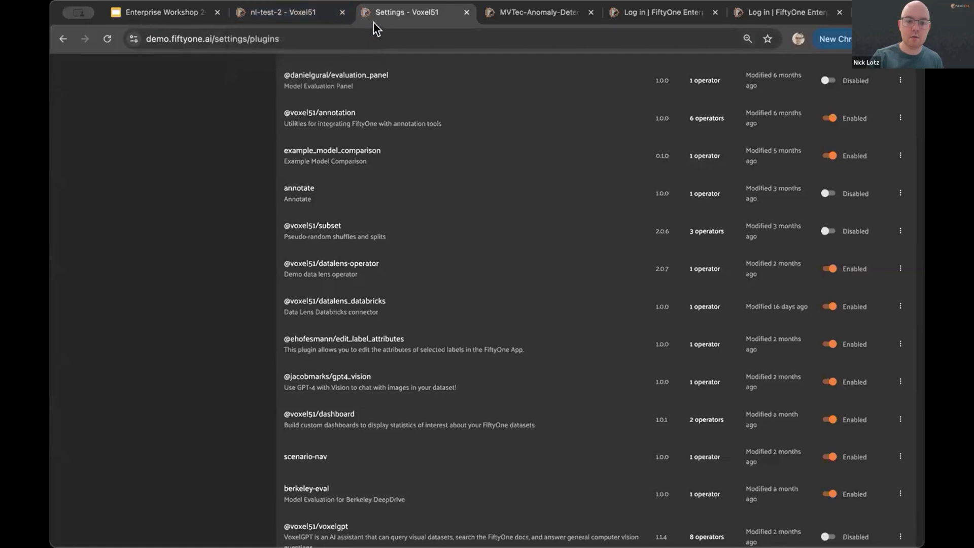
pyautogui.scroll(5, 385, 148)
pyautogui.click(61, 39)
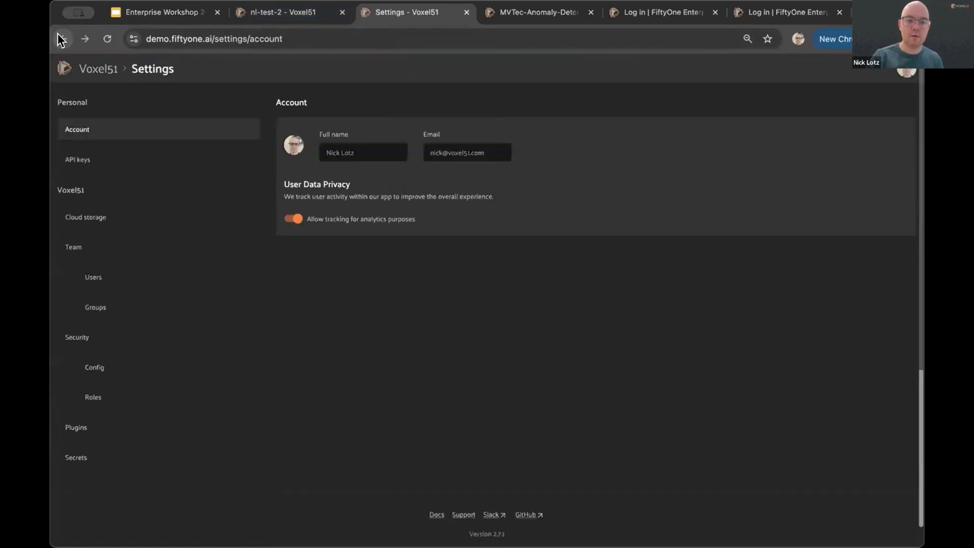
pyautogui.click(60, 39)
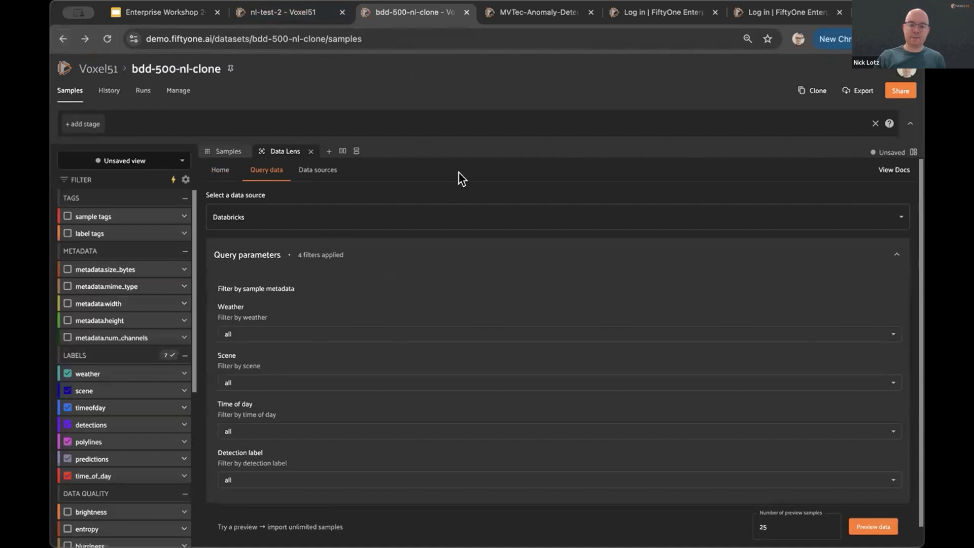
# - Set the Databricks query parameters to rainy weather, city street scene, night time of day and pedestrian detection label
pyautogui.scroll(-1, 405, 258)
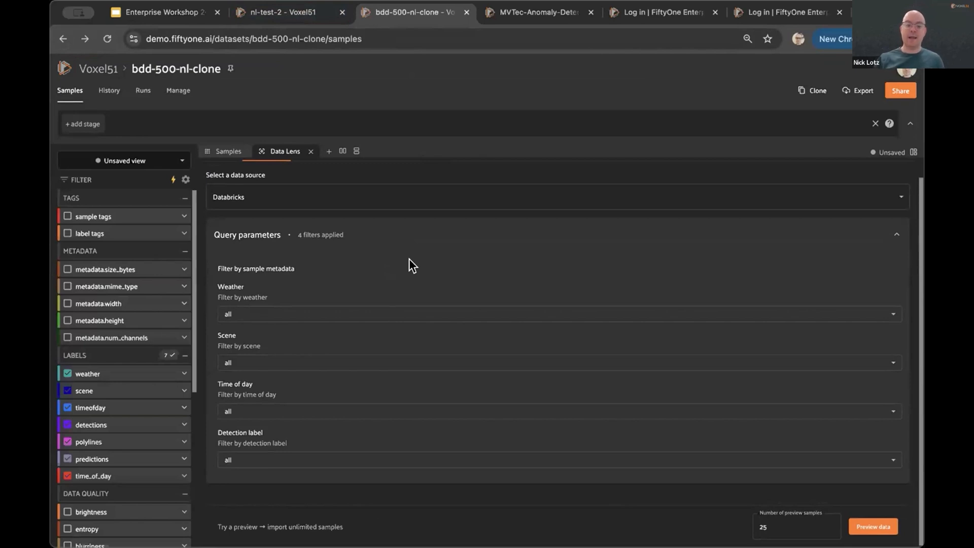
pyautogui.click(311, 313)
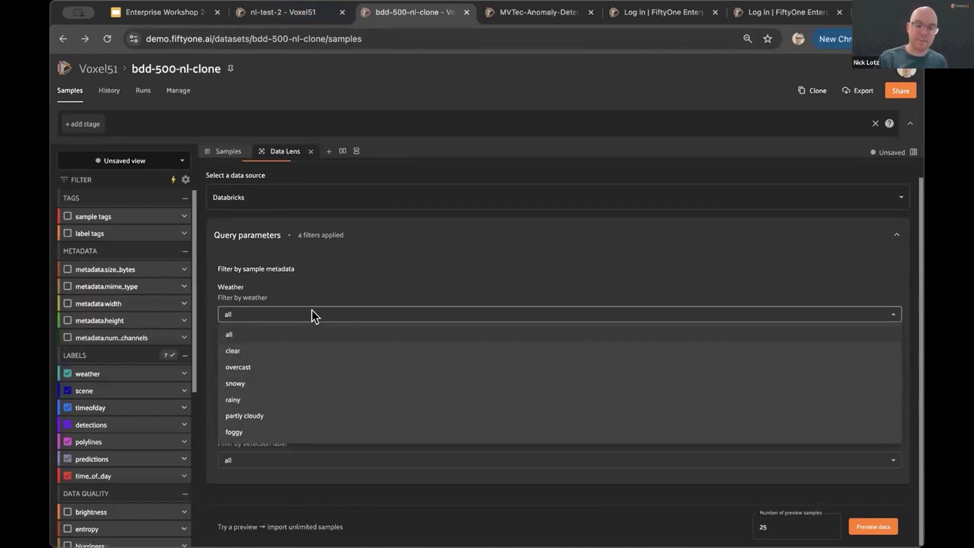
pyautogui.click(248, 399)
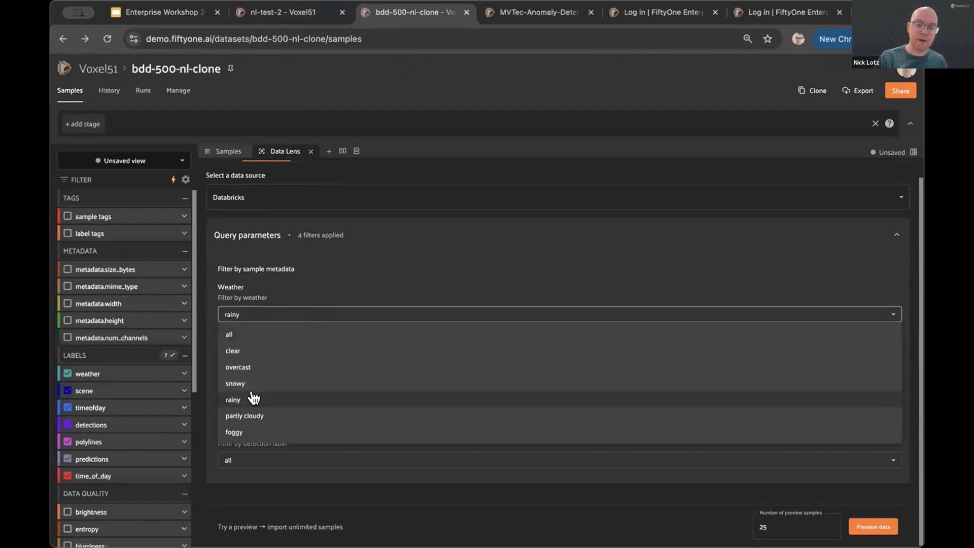
pyautogui.click(273, 360)
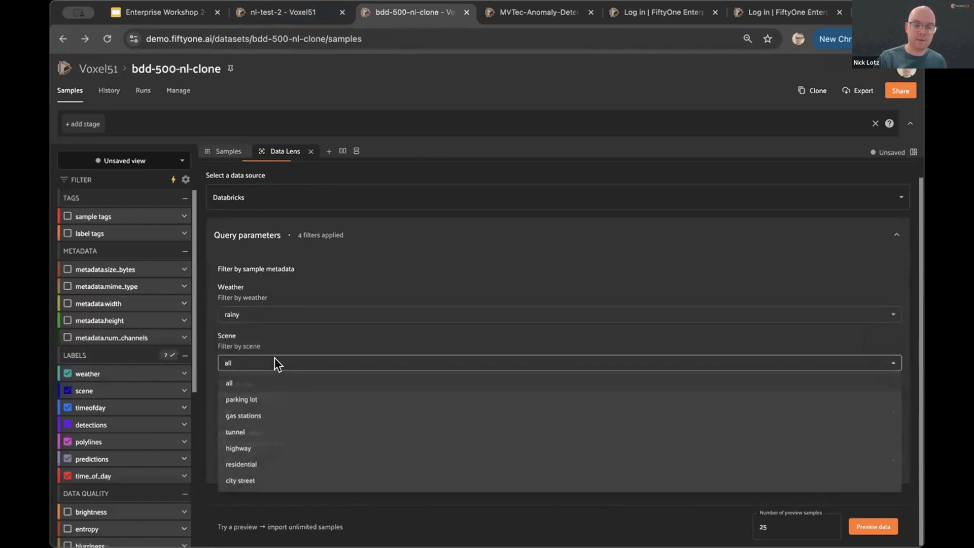
pyautogui.click(248, 482)
pyautogui.click(263, 409)
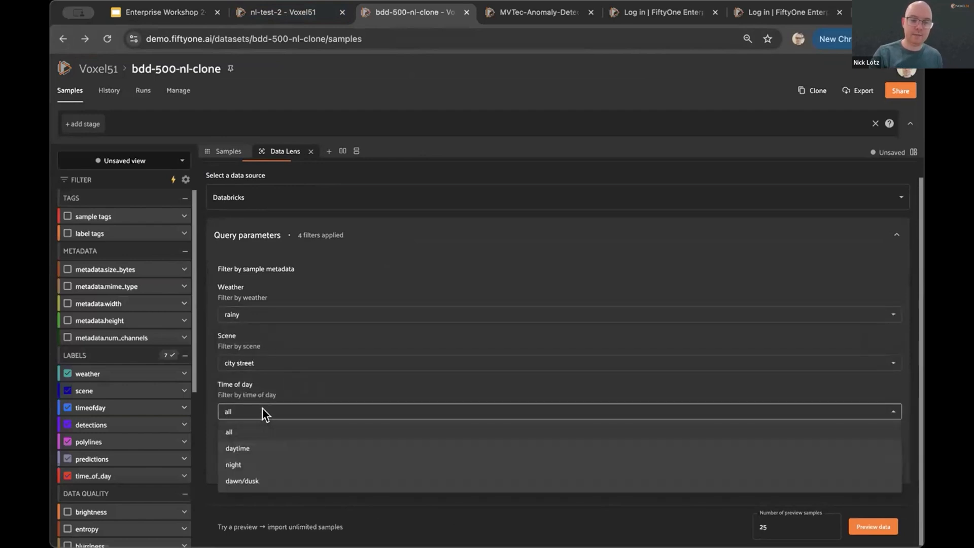
pyautogui.click(251, 465)
pyautogui.click(268, 459)
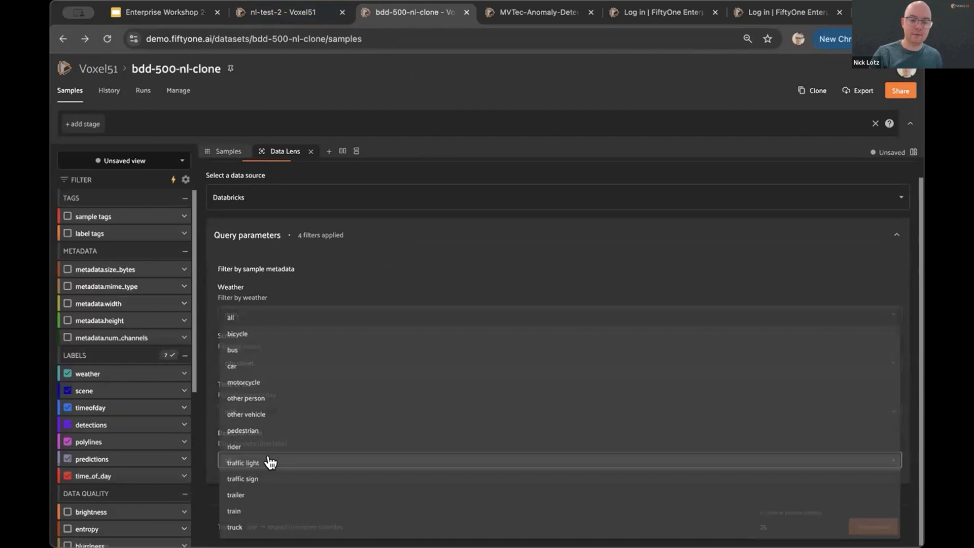
pyautogui.click(281, 430)
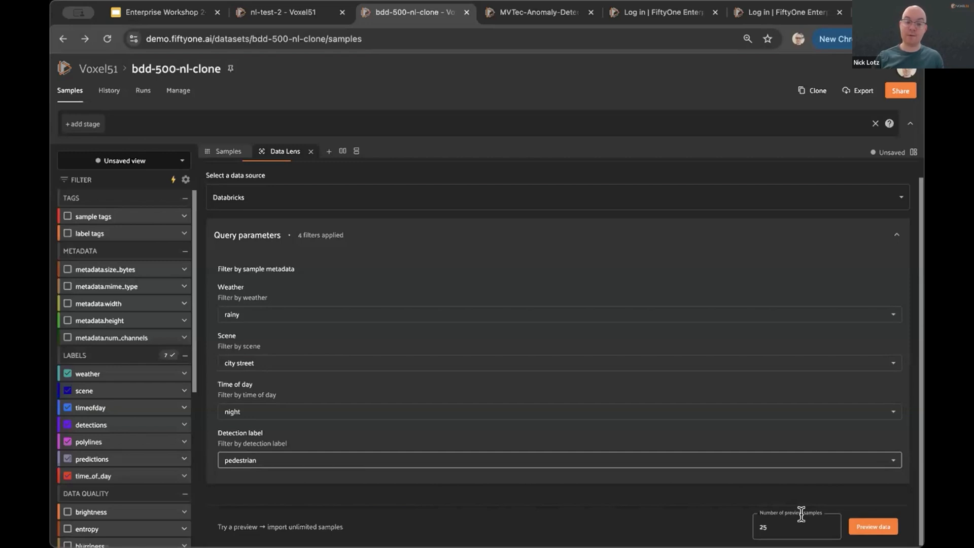
# - Run a preview of 25 samples for the Databricks query and browse through the previewed images
pyautogui.click(868, 527)
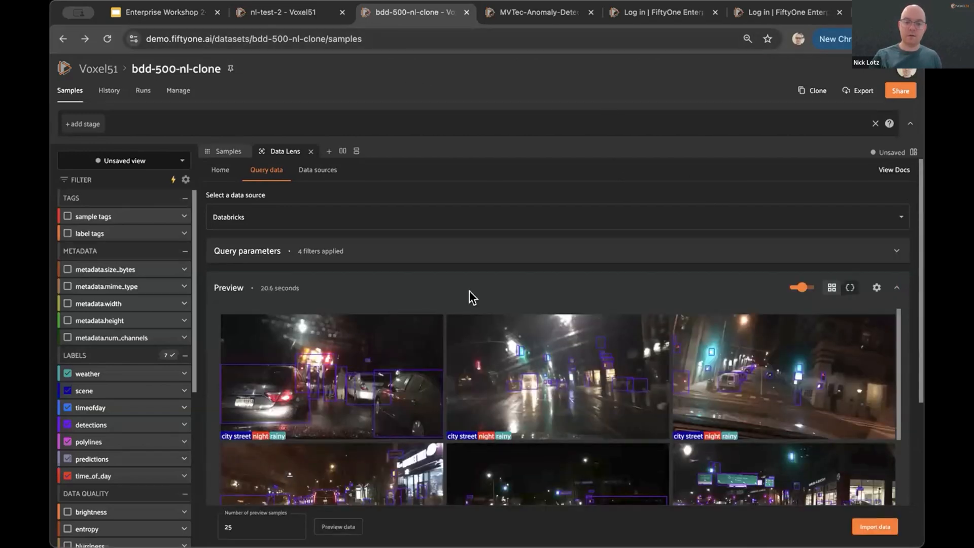
pyautogui.scroll(-2, 470, 295)
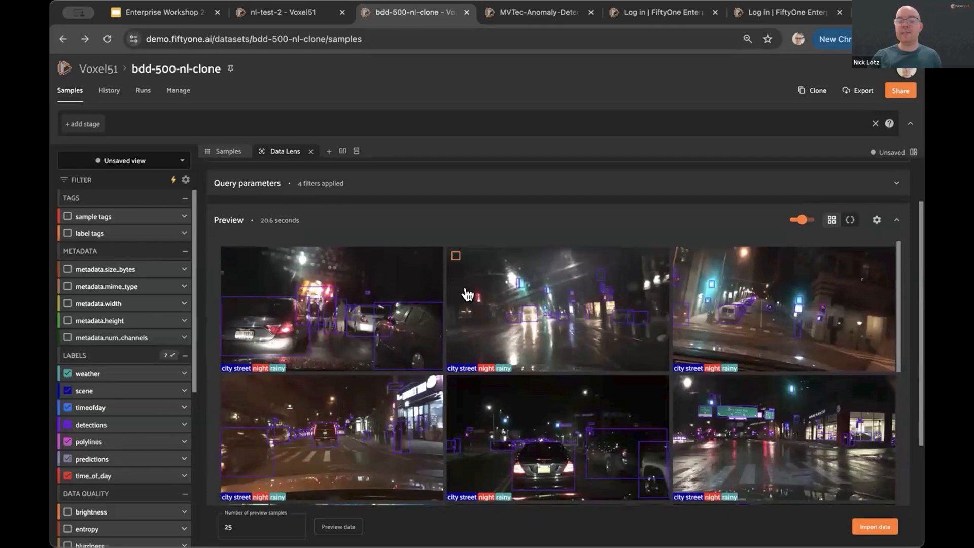
pyautogui.scroll(-1, 407, 342)
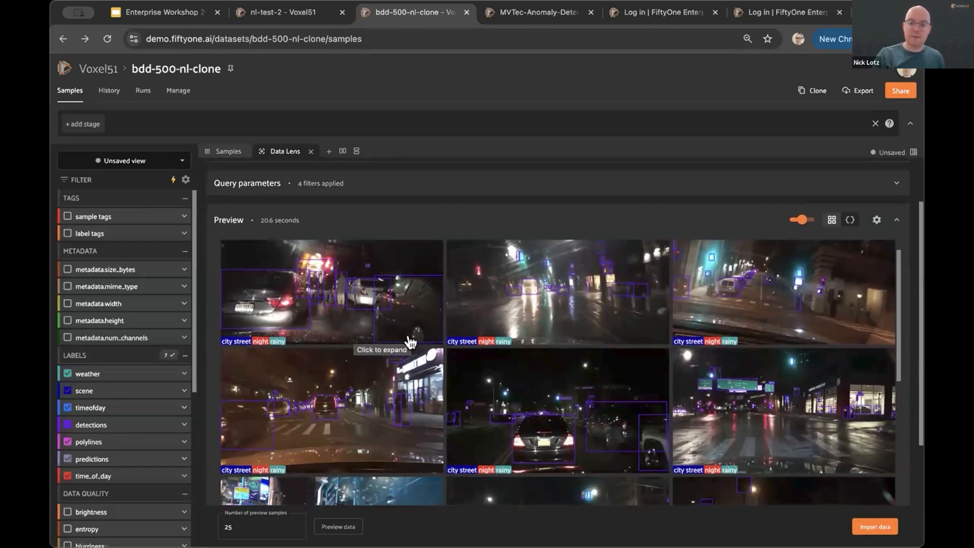
pyautogui.scroll(-2, 392, 313)
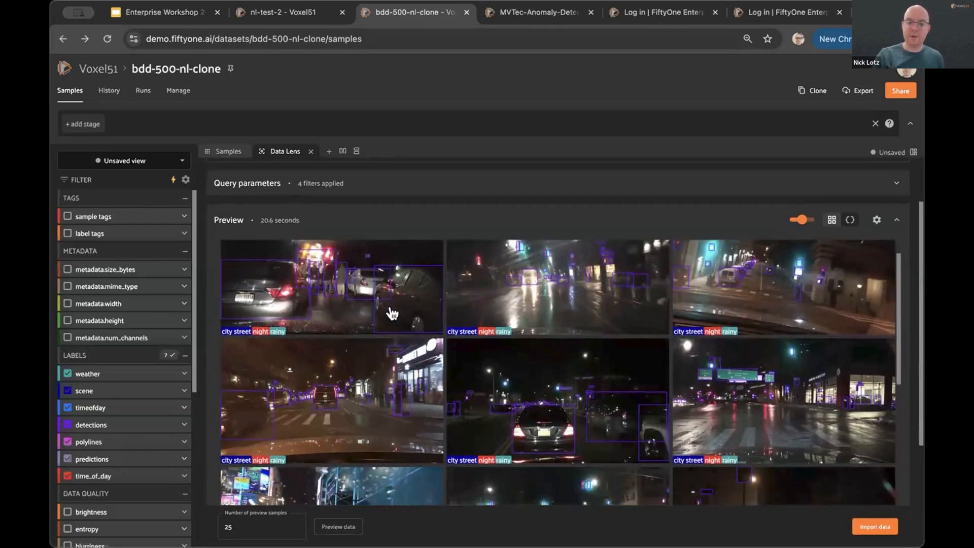
pyautogui.scroll(-5, 392, 313)
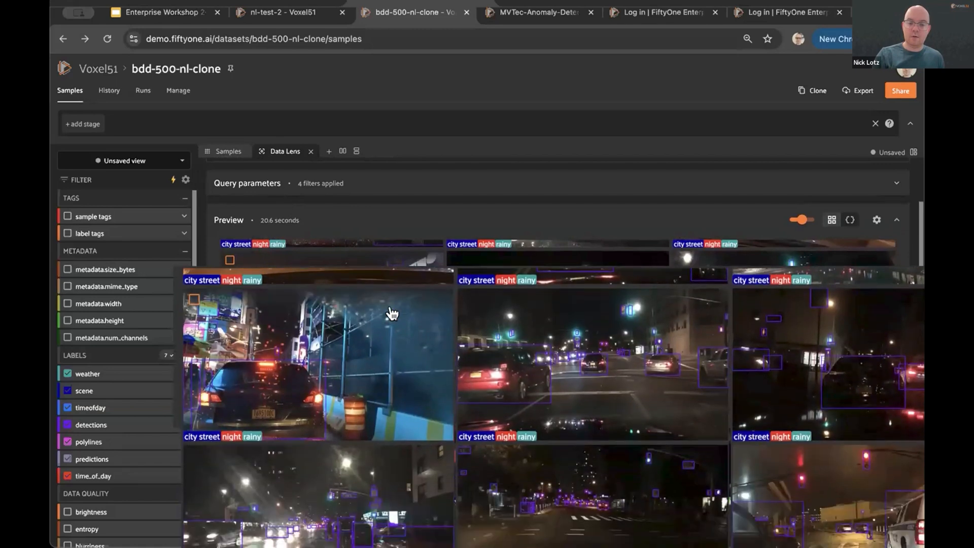
pyautogui.scroll(-5, 392, 313)
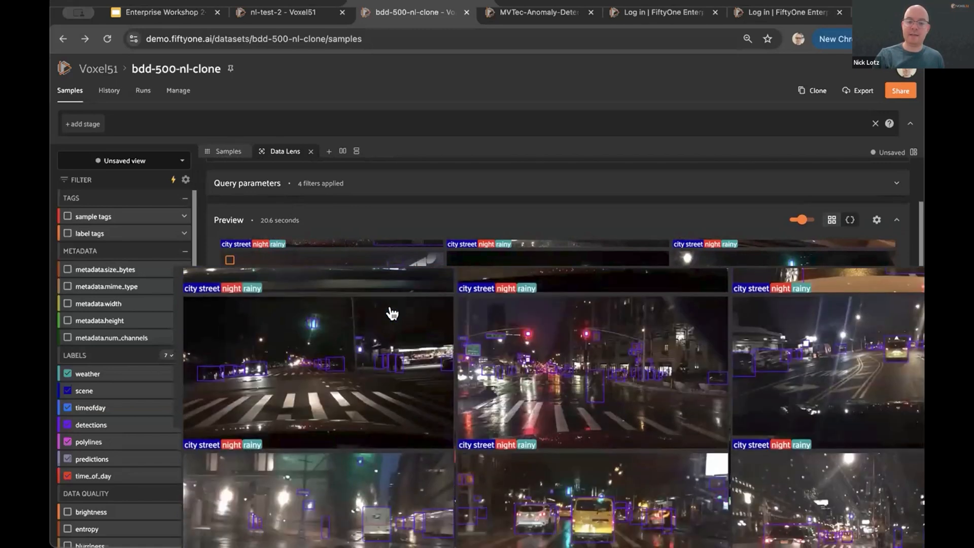
pyautogui.scroll(-5, 392, 313)
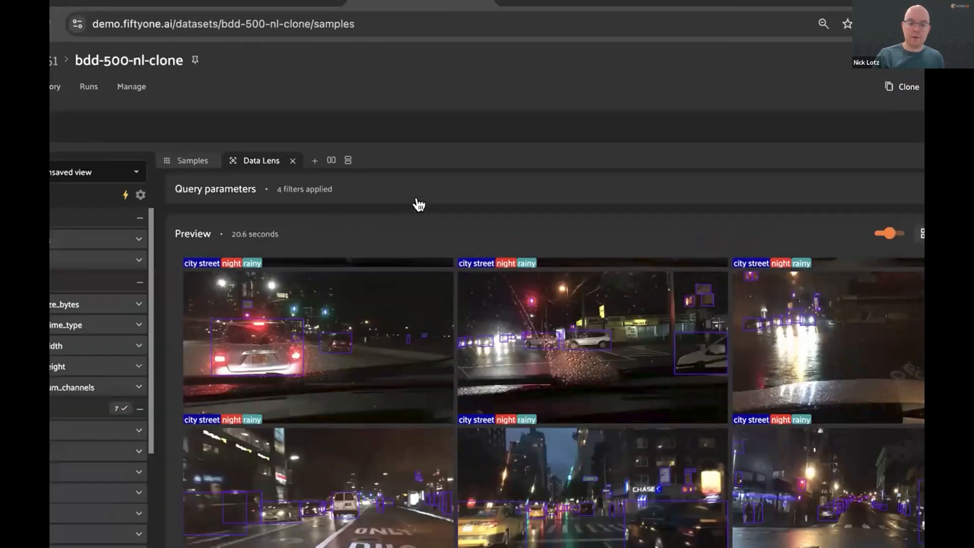
# - Examine the previewed rainy night city street samples and their detection boxes in the Data Lens results
pyautogui.scroll(-5, 397, 268)
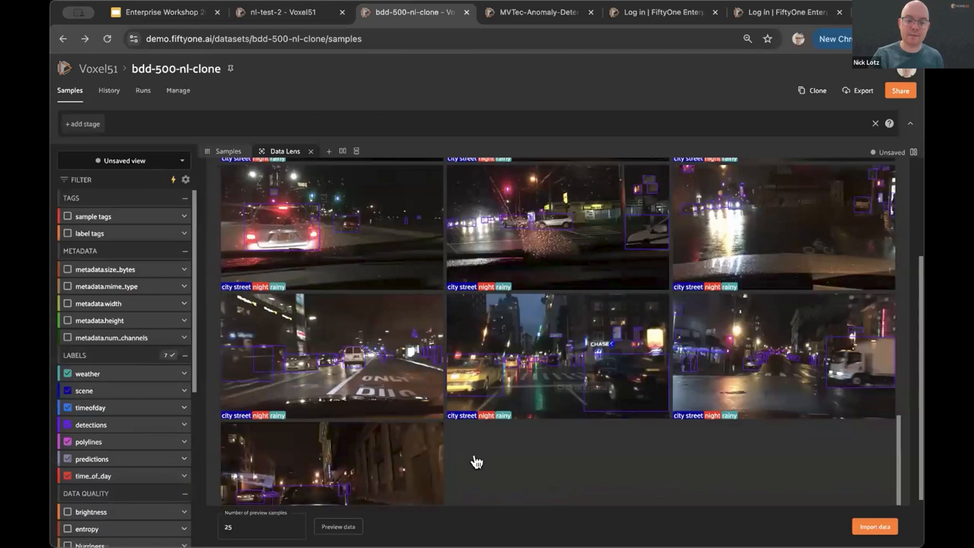
pyautogui.scroll(1, 402, 522)
pyautogui.scroll(-1, 401, 448)
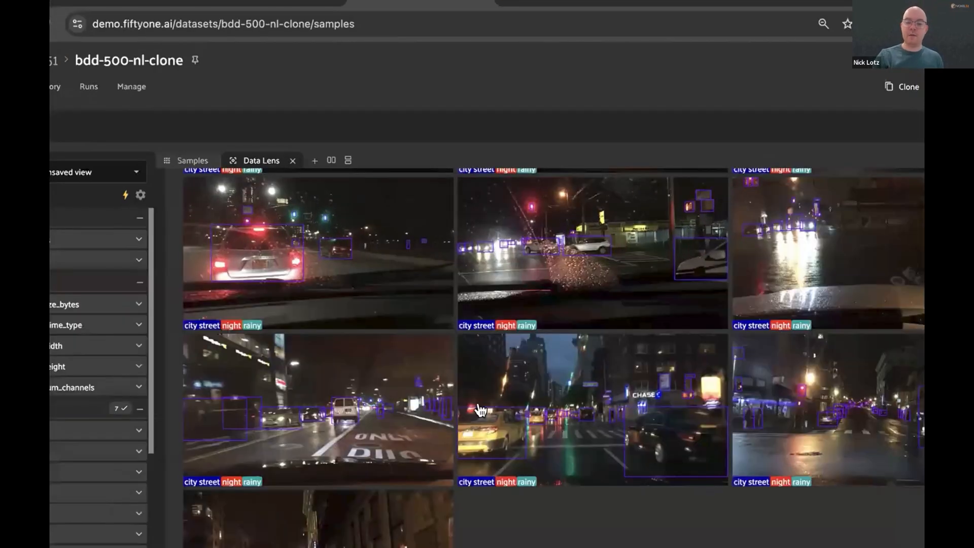
pyautogui.scroll(2, 465, 356)
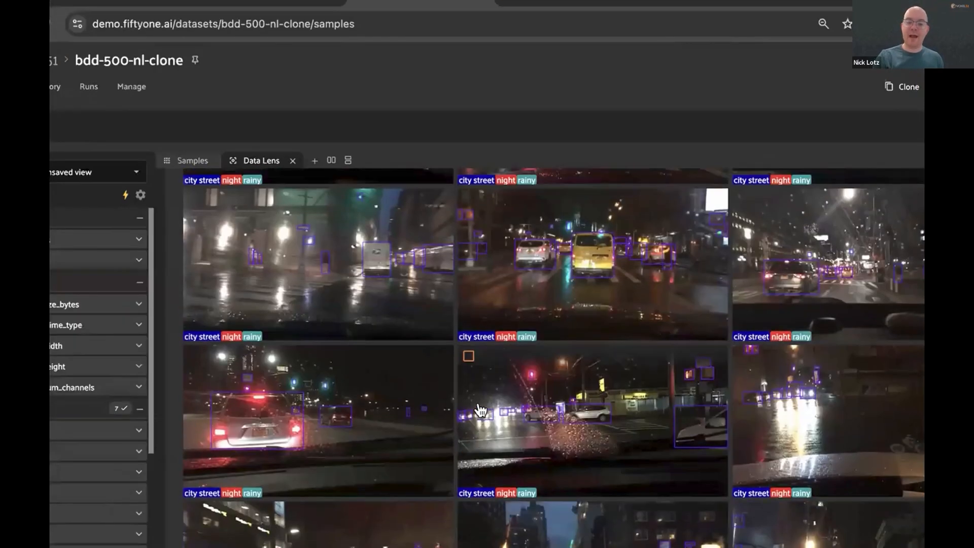
pyautogui.scroll(6, 480, 410)
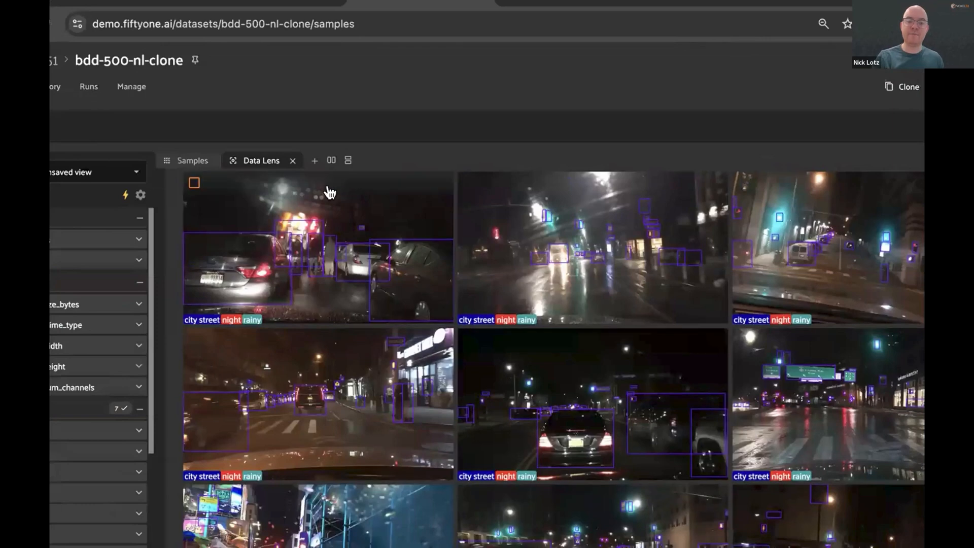
pyautogui.scroll(-5, 677, 513)
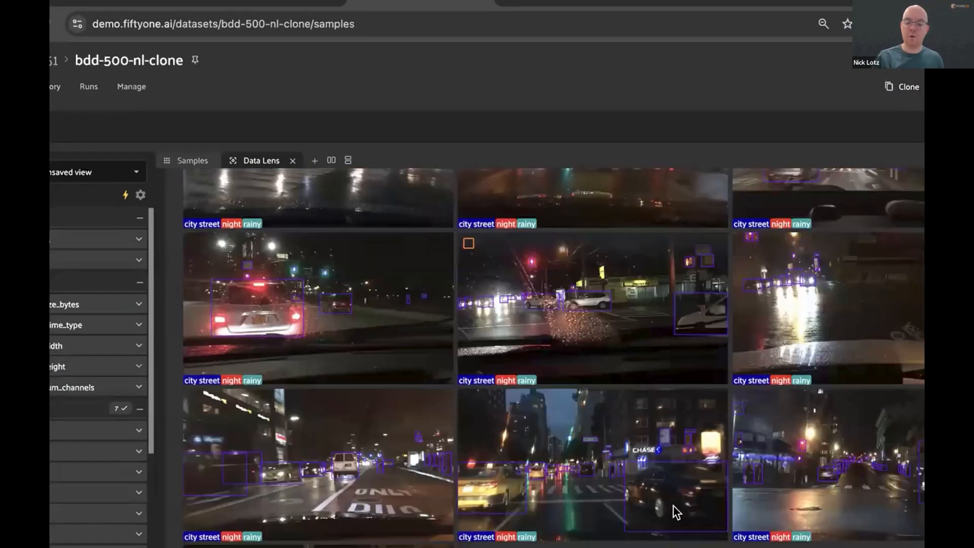
pyautogui.scroll(-1, 678, 512)
# - Start importing the previewed Databricks query data with a custom sample size of 15
pyautogui.click(884, 531)
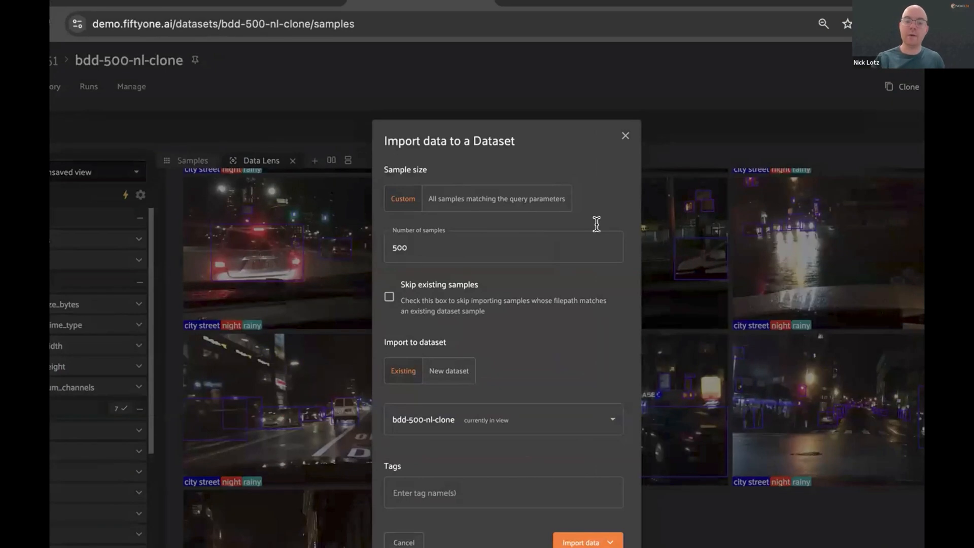
pyautogui.click(517, 192)
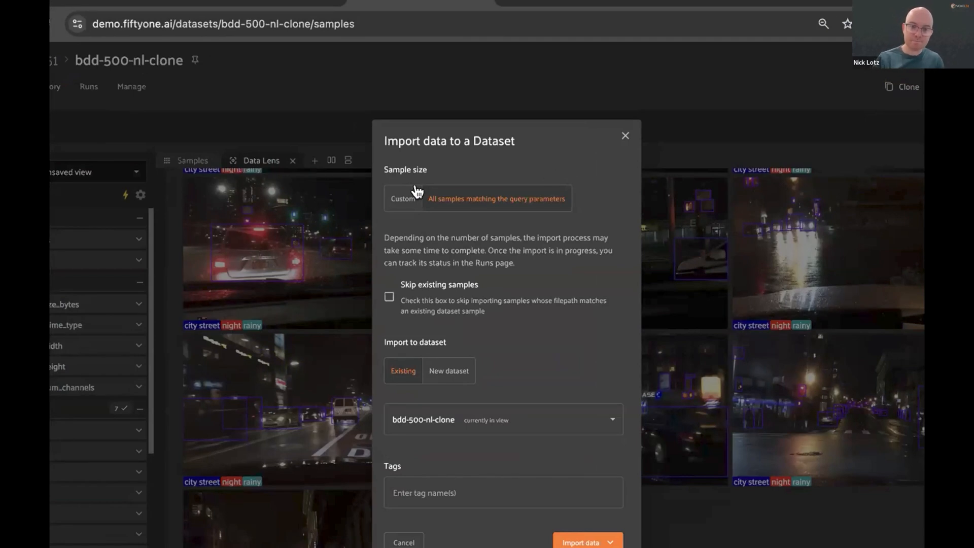
pyautogui.click(400, 192)
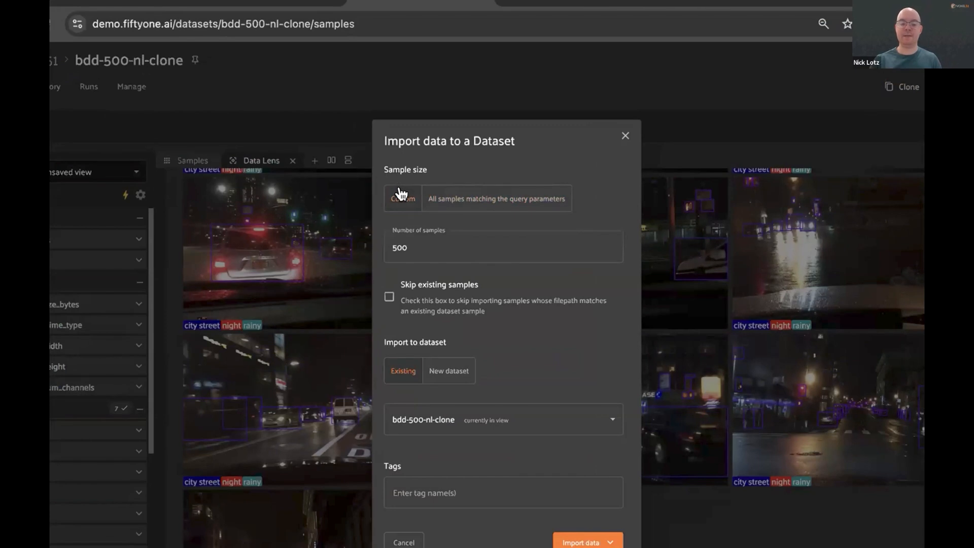
pyautogui.doubleClick(412, 220)
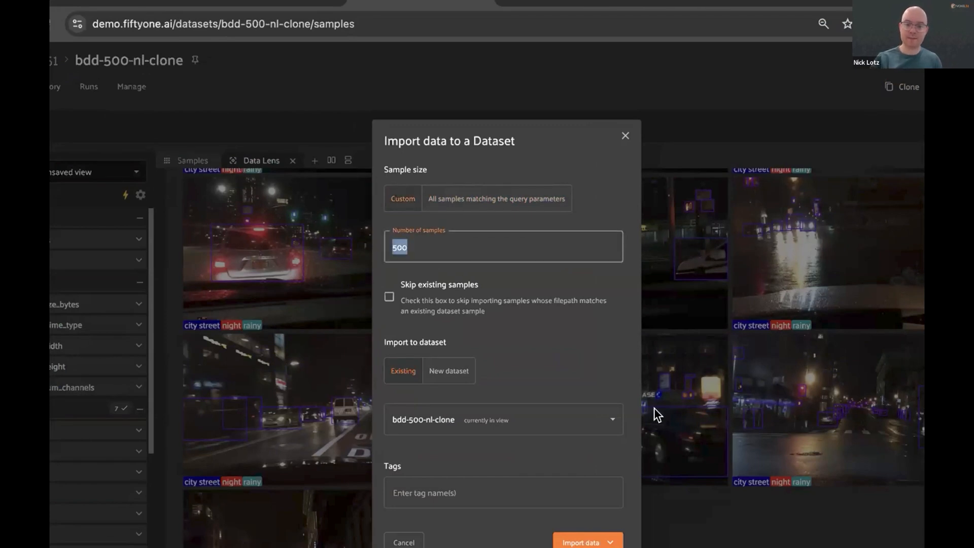
pyautogui.write('15')
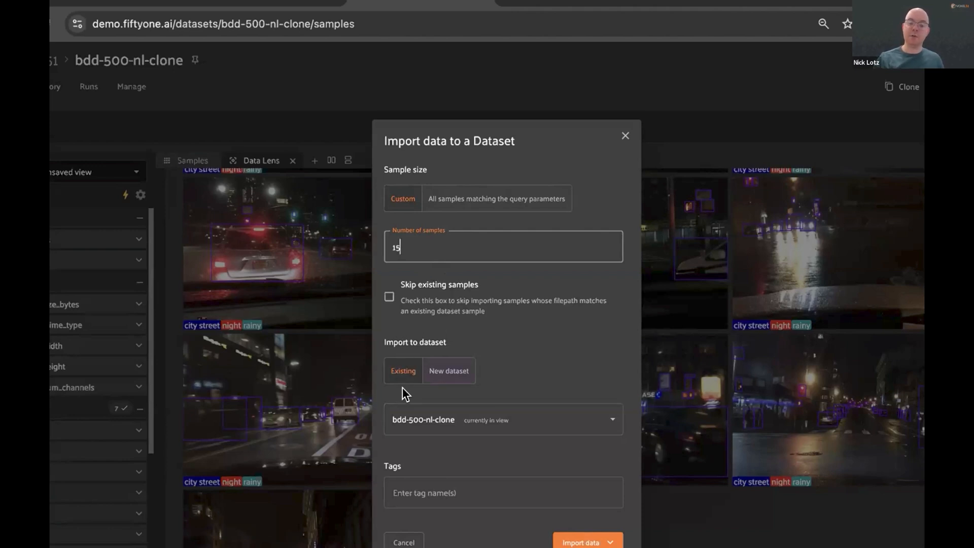
# - Schedule the import into the existing bdd-500-nl-clone dataset with the tag import-032725
pyautogui.click(449, 371)
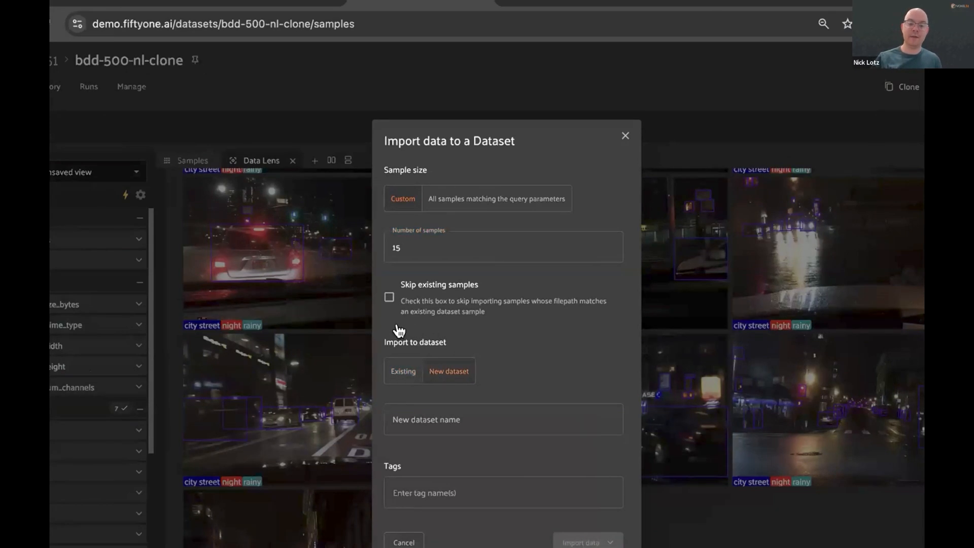
pyautogui.click(403, 370)
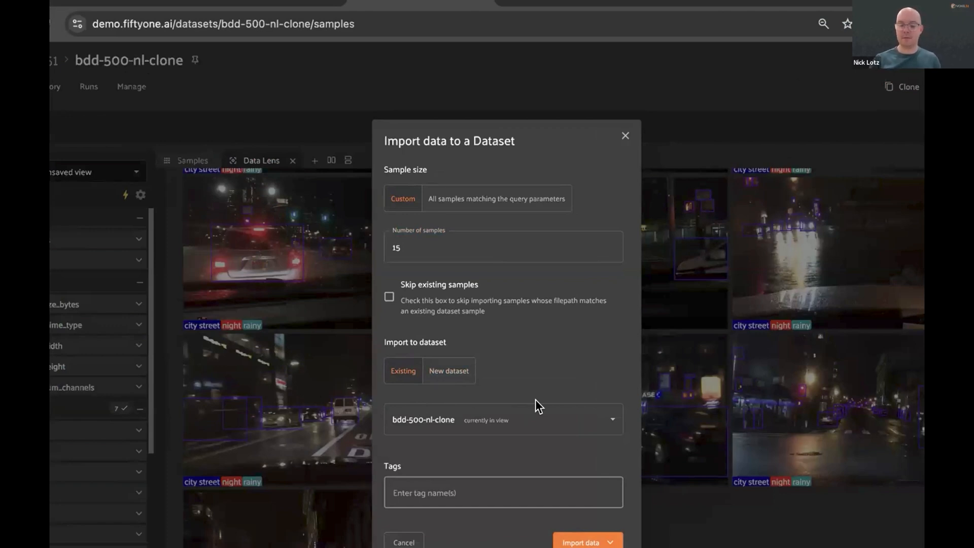
pyautogui.write('import')
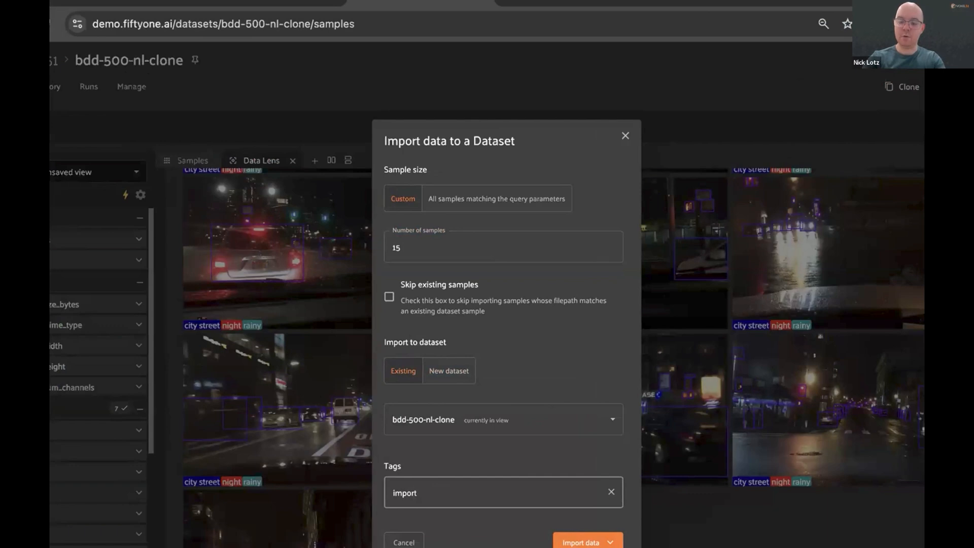
pyautogui.write('-032725')
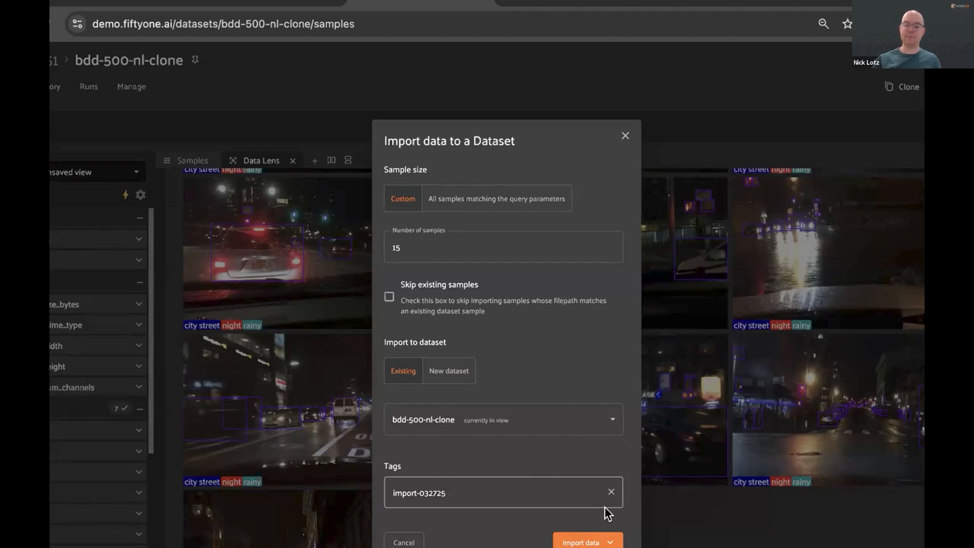
pyautogui.click(569, 468)
pyautogui.click(611, 543)
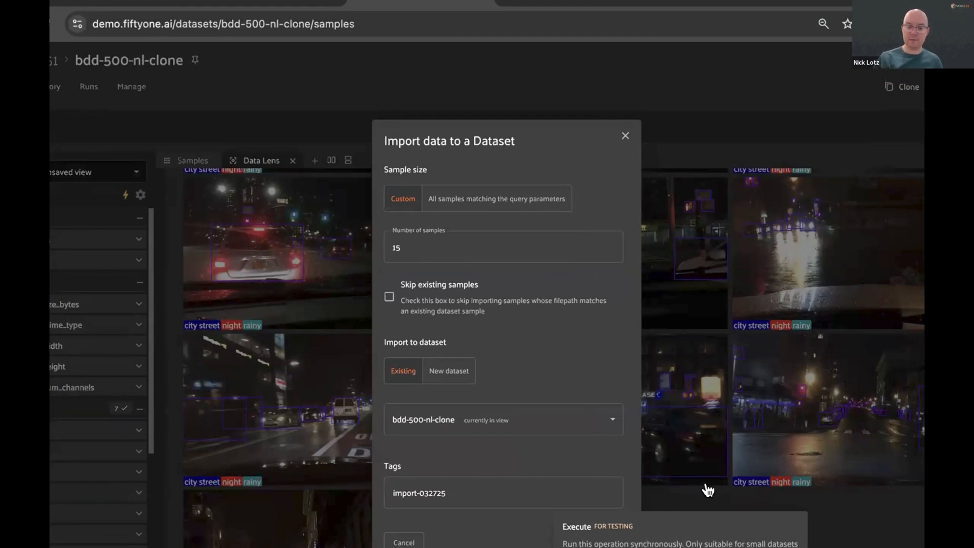
pyautogui.click(684, 488)
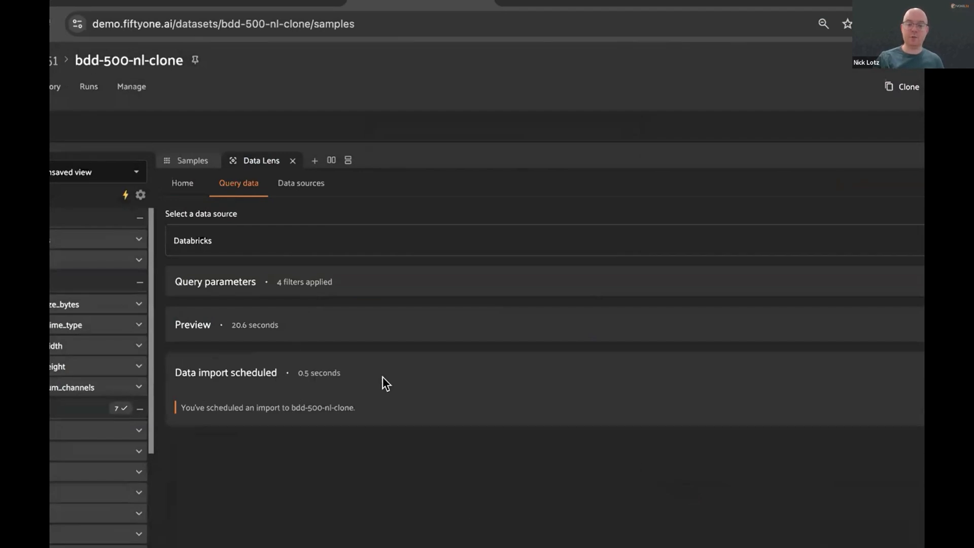
# - Check the status of the lens_datasource_connector job among the dataset's runs and return to the Data Lens query
pyautogui.click(88, 87)
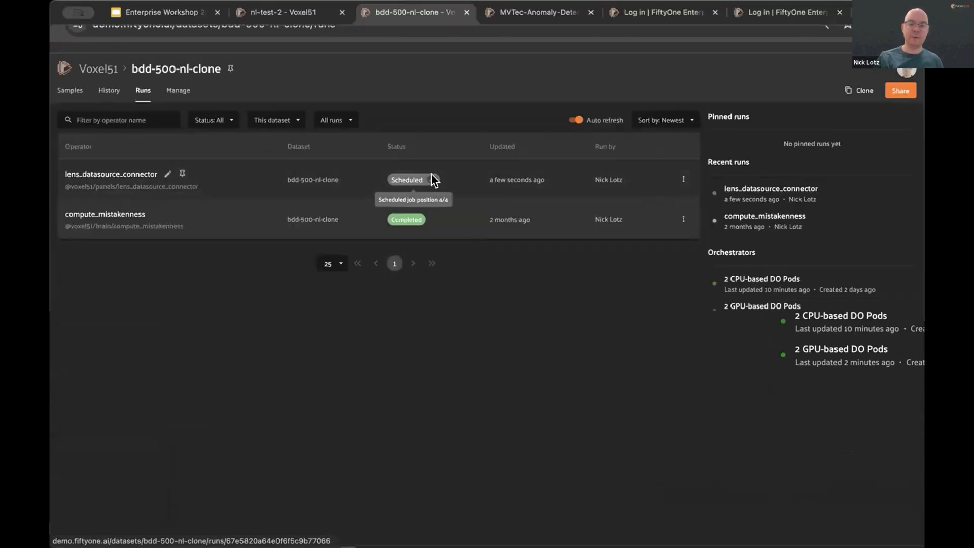
pyautogui.moveTo(431, 182)
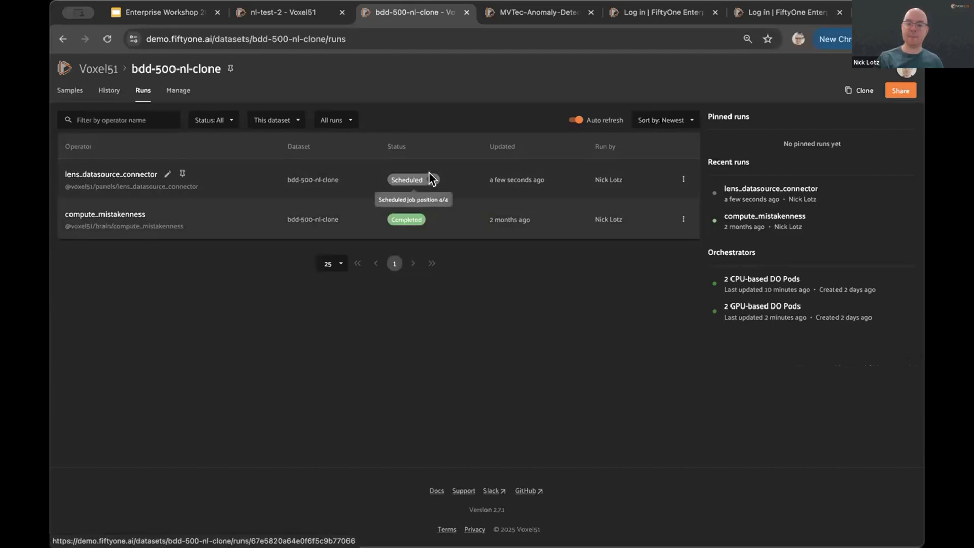
pyautogui.click(60, 40)
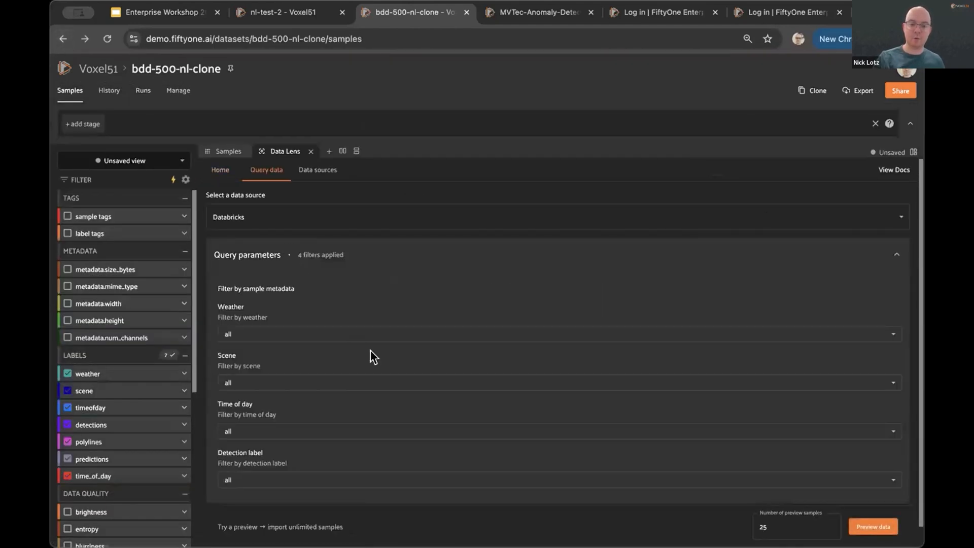
# - Set the Databricks query to clear weather and a parking lot scene, and choose a time of day and detection label
pyautogui.click(367, 333)
pyautogui.click(338, 367)
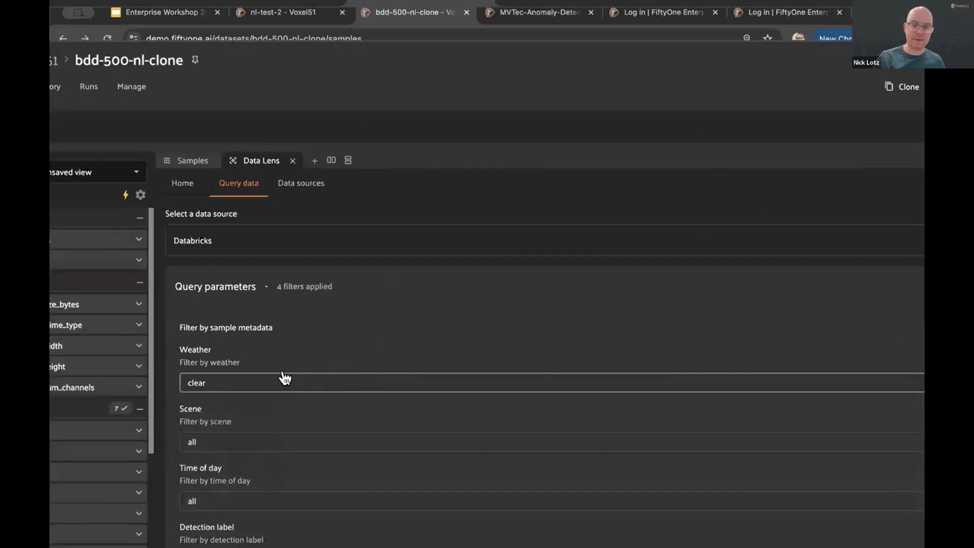
pyautogui.click(289, 377)
pyautogui.click(271, 424)
pyautogui.click(269, 432)
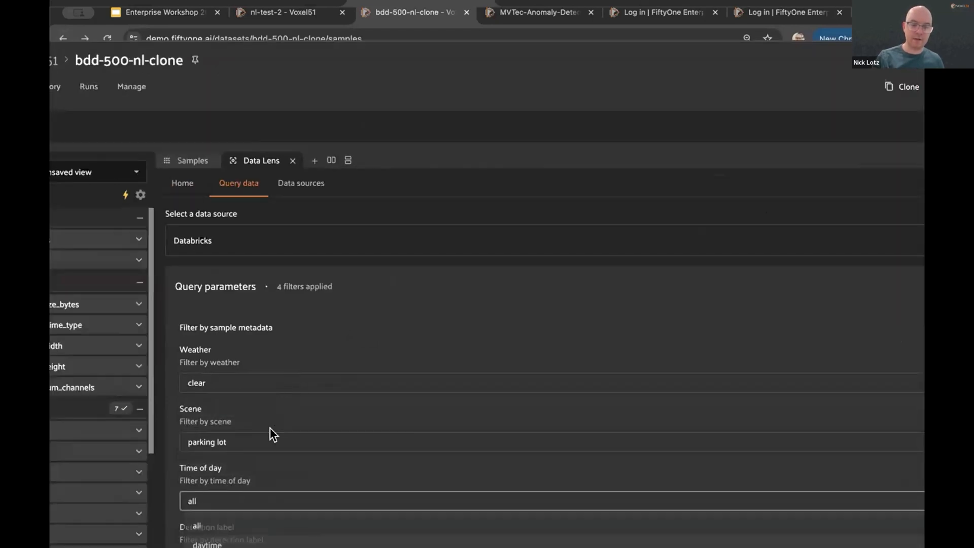
pyautogui.click(255, 472)
pyautogui.click(258, 472)
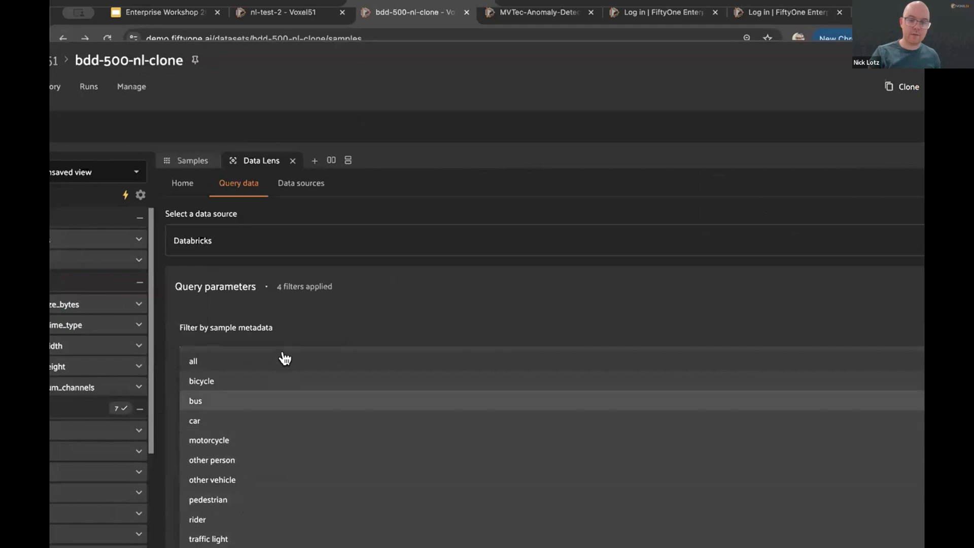
pyautogui.click(285, 421)
# - Run a preview of the Databricks query, view the dataset's sample grid and return to Data Lens
pyautogui.click(870, 526)
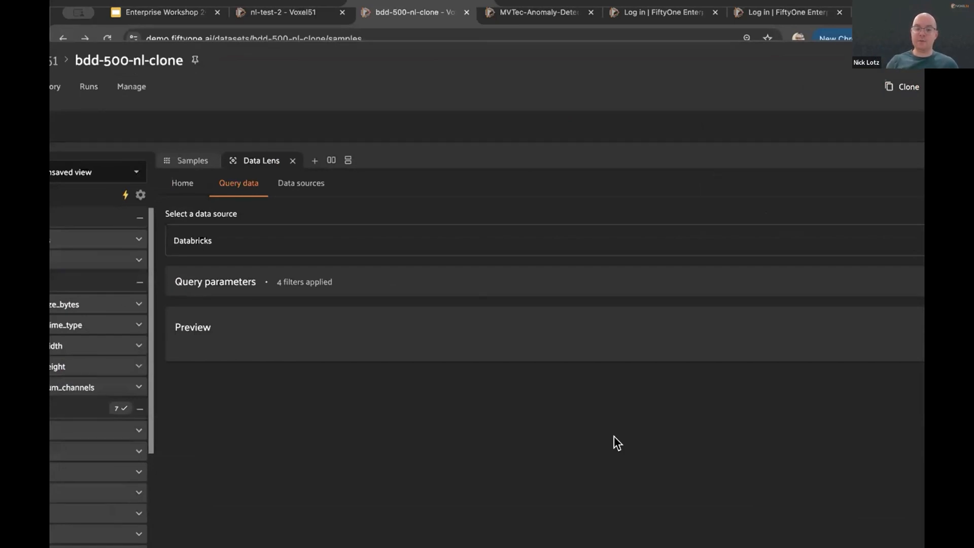
pyautogui.click(216, 156)
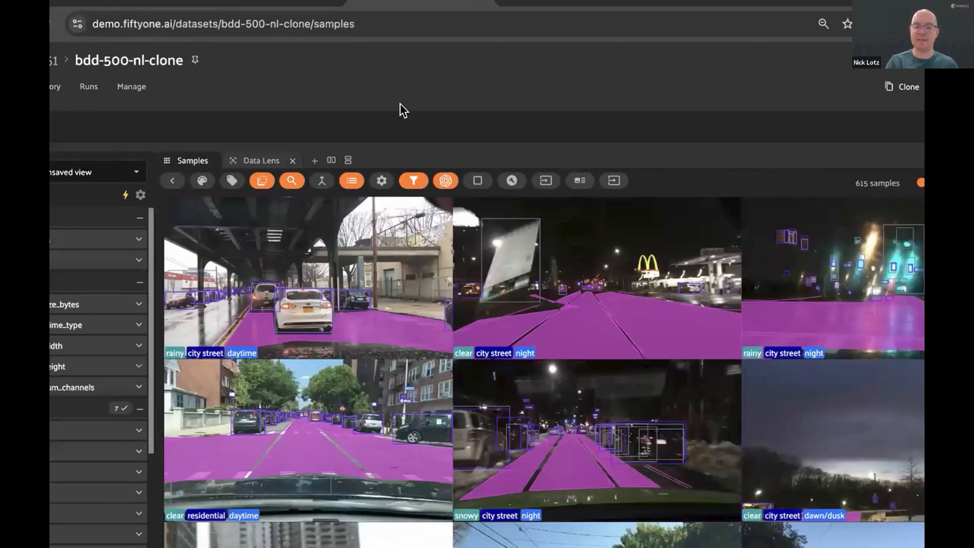
pyautogui.click(282, 156)
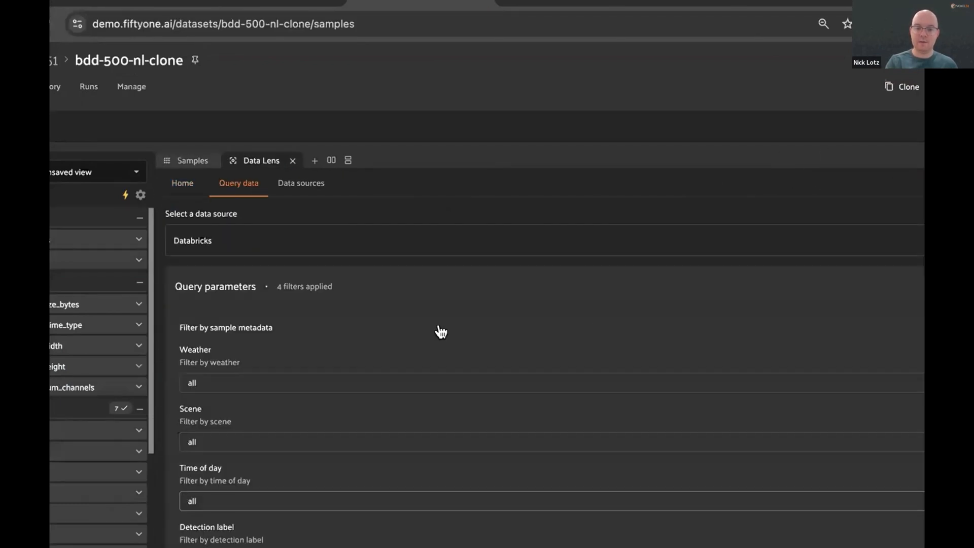
# - Set the Databricks query to clear weather, parking lot scene and daytime, and open the detection label choices
pyautogui.scroll(-1, 604, 397)
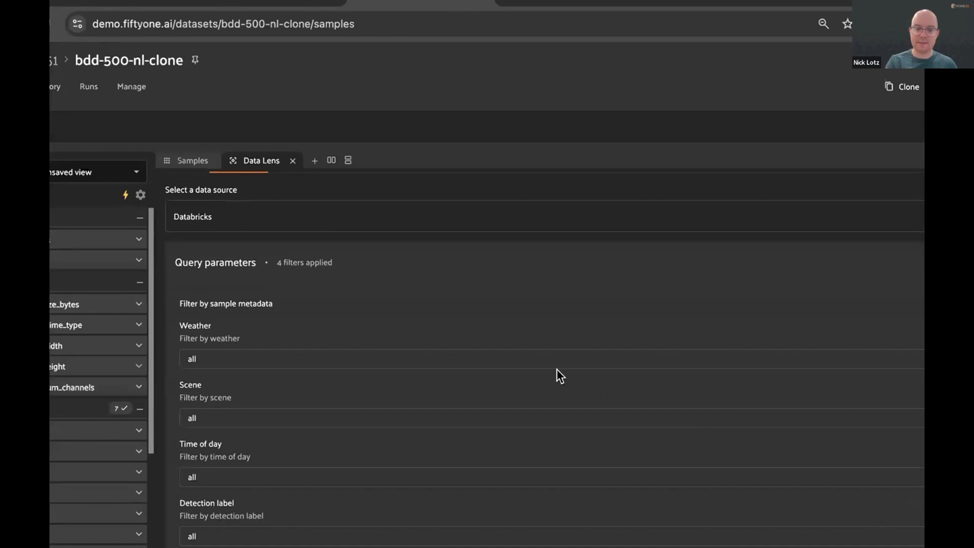
pyautogui.click(430, 358)
pyautogui.click(272, 403)
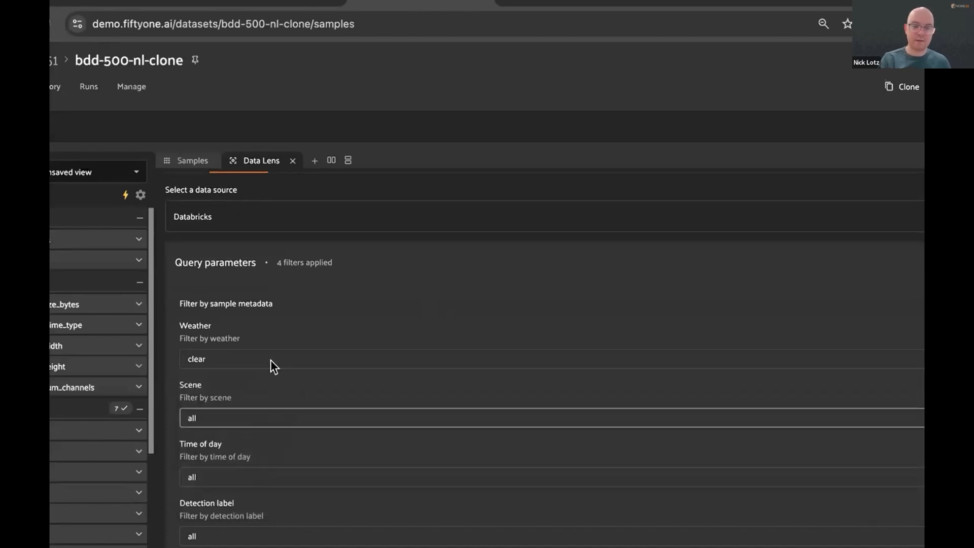
pyautogui.click(261, 418)
pyautogui.click(248, 462)
pyautogui.click(243, 477)
pyautogui.click(248, 521)
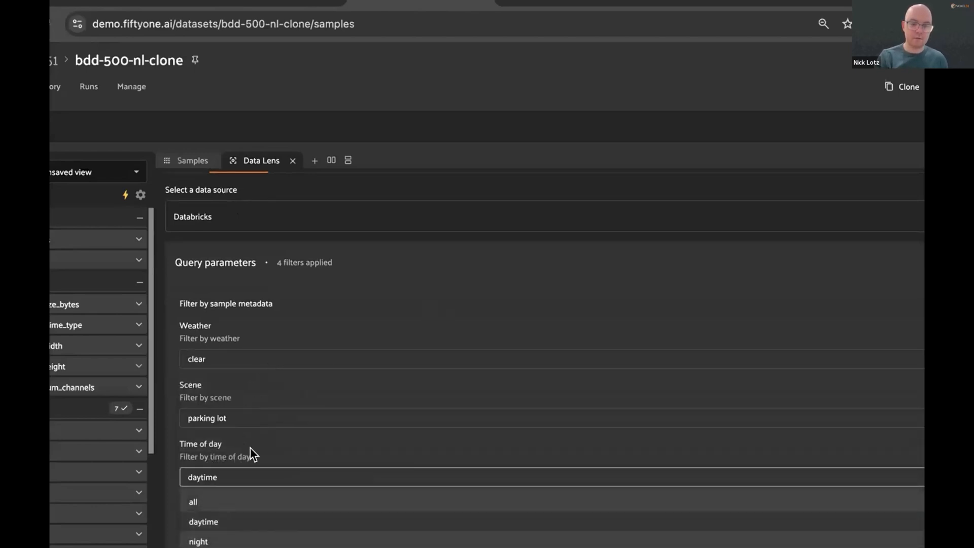
pyautogui.click(250, 536)
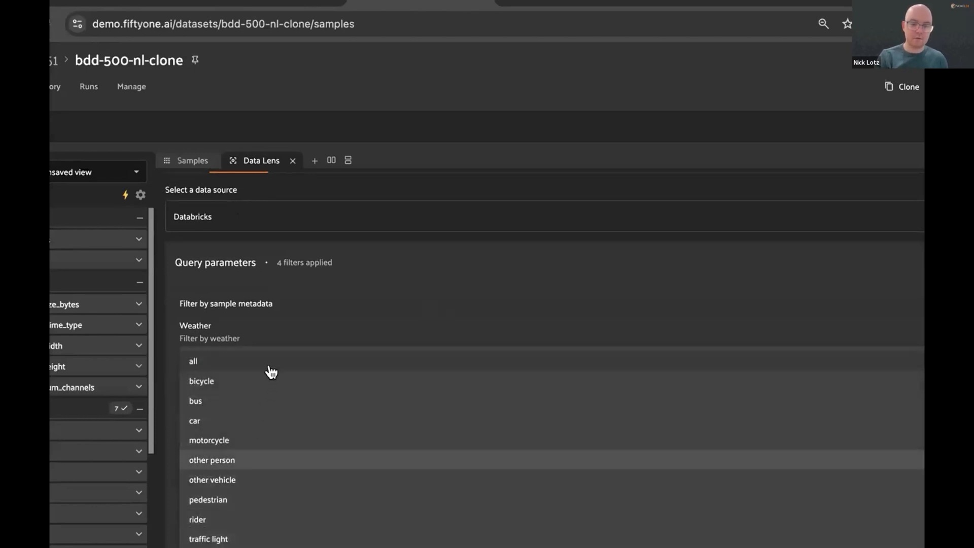